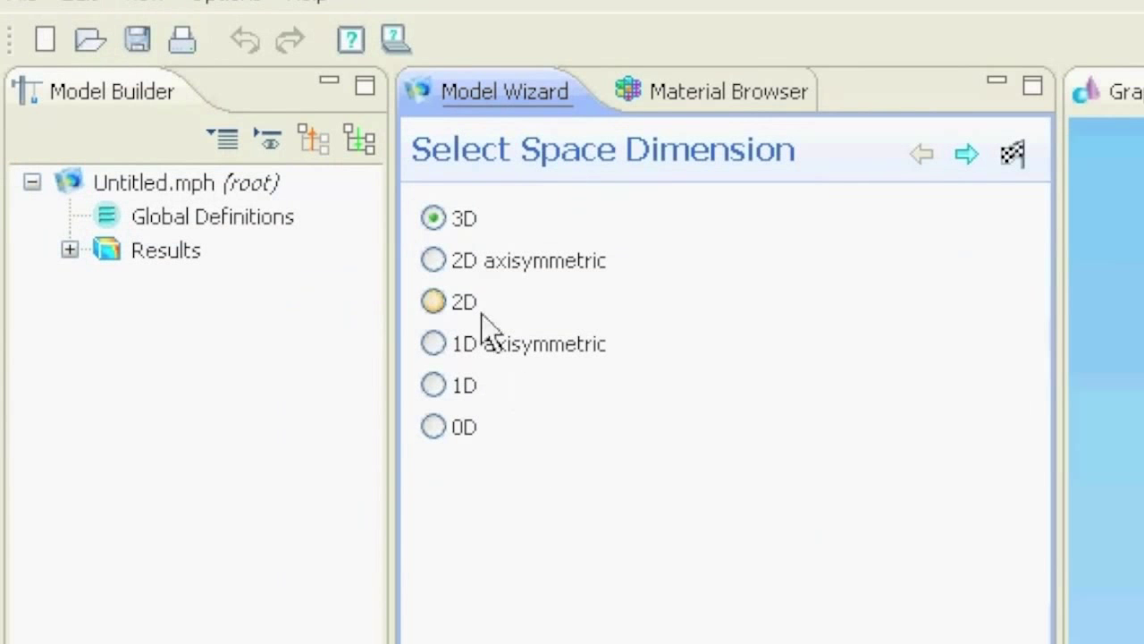
- In the Model Wizard, build a 2D model with Radio Frequency > Electromagnetic Waves (emw) and a Frequency Domain study
{"action": "left_click", "coordinate": [458, 302]}
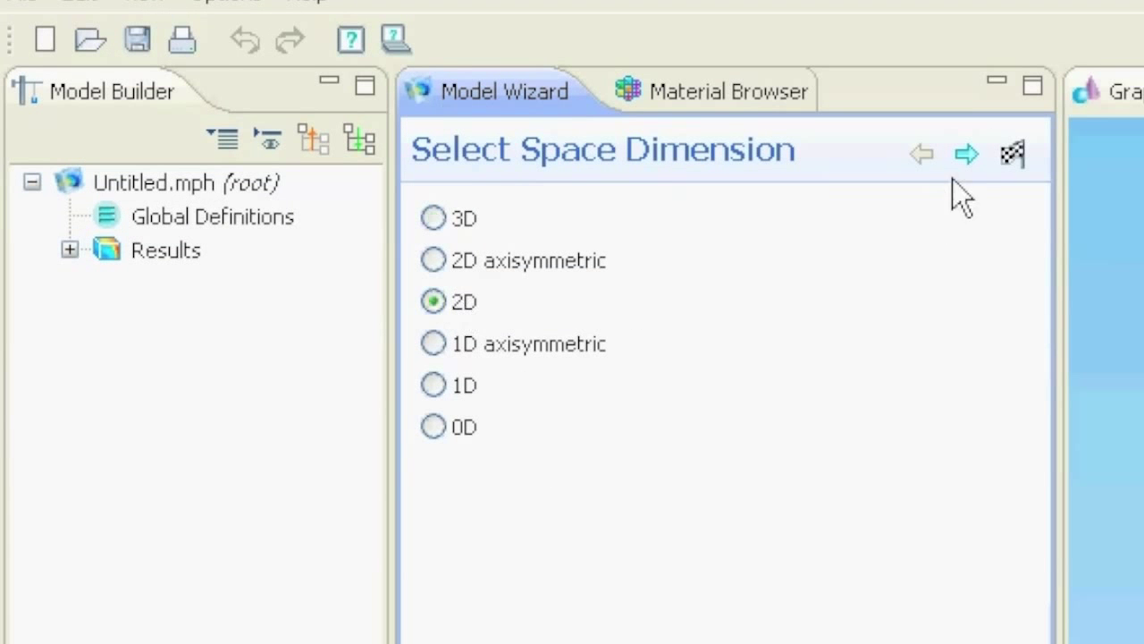
{"action": "left_click", "coordinate": [970, 157]}
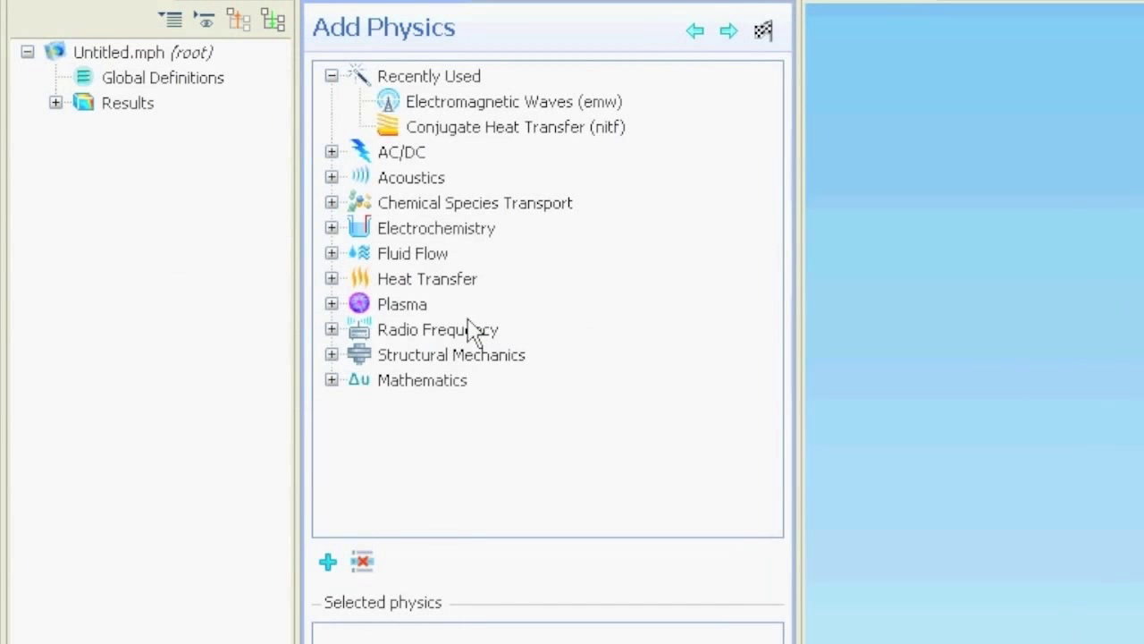
{"action": "left_click", "coordinate": [331, 329]}
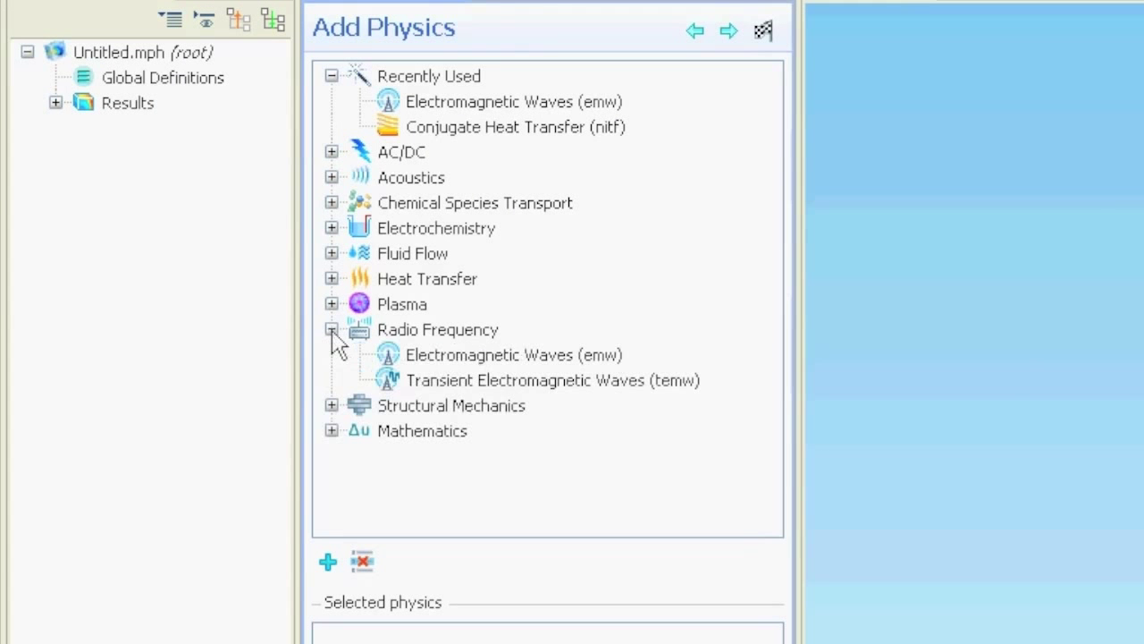
{"action": "right_click", "coordinate": [468, 362]}
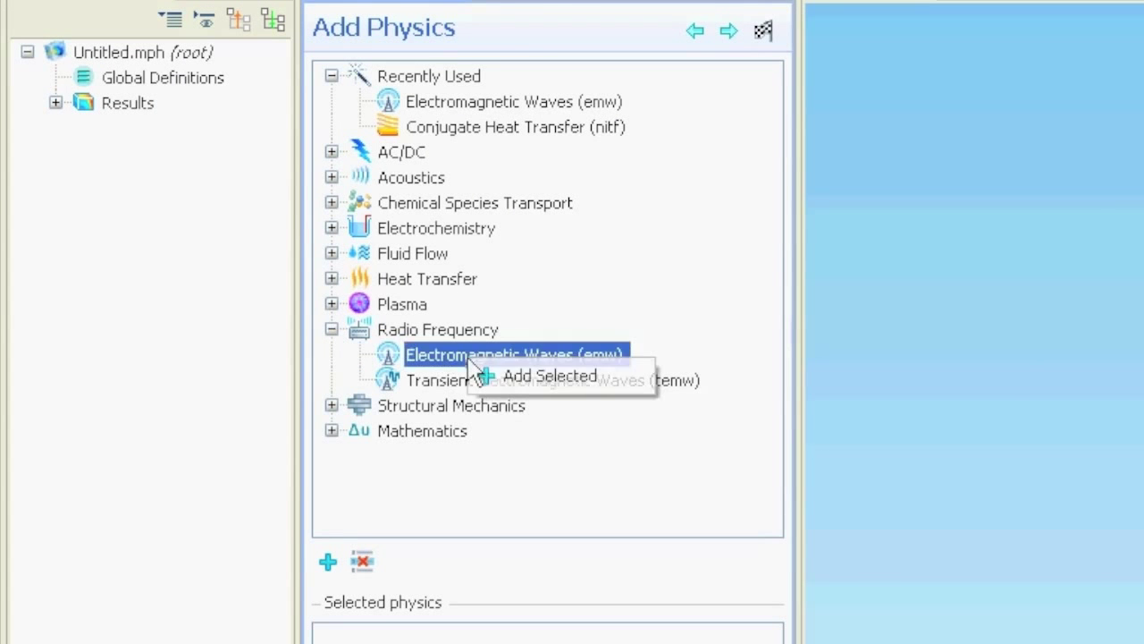
{"action": "left_click", "coordinate": [624, 390]}
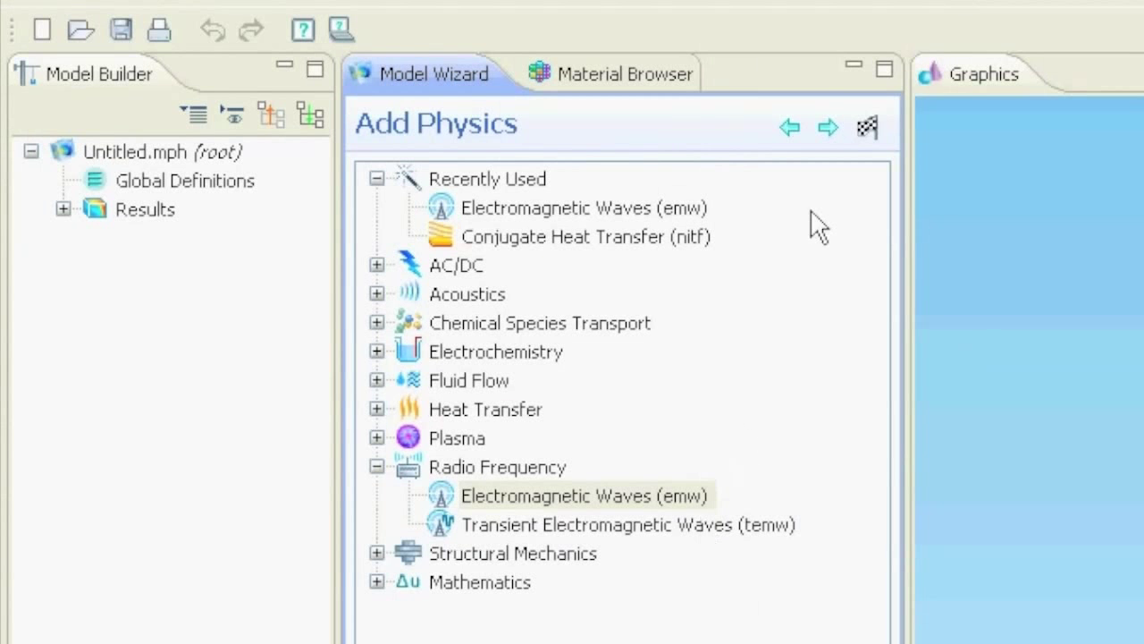
{"action": "left_click", "coordinate": [829, 131]}
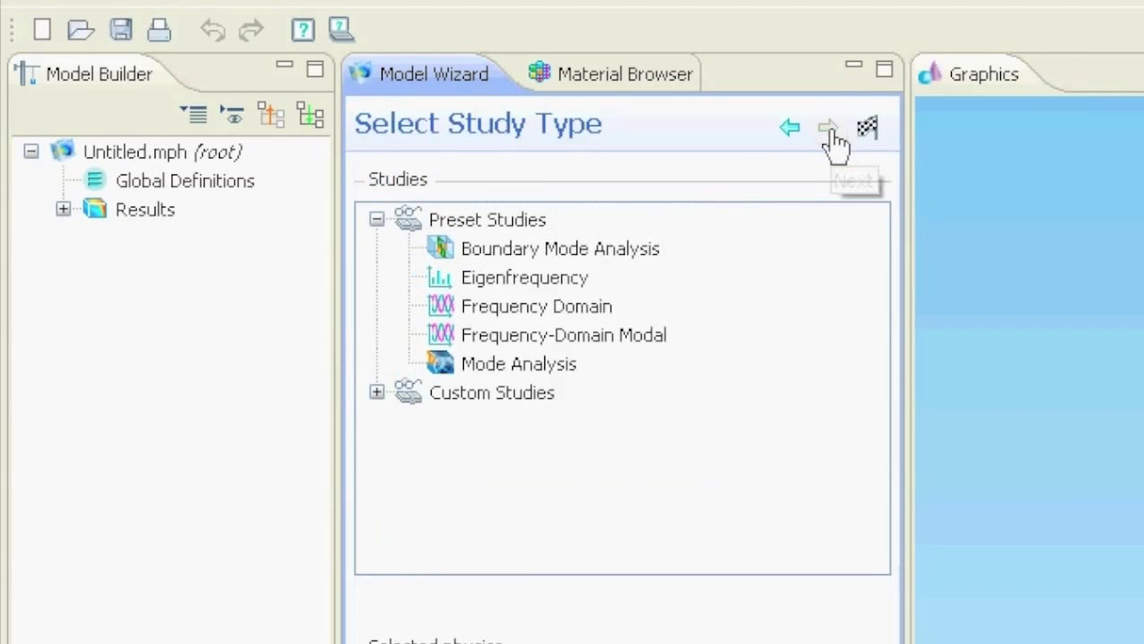
{"action": "left_click", "coordinate": [589, 311]}
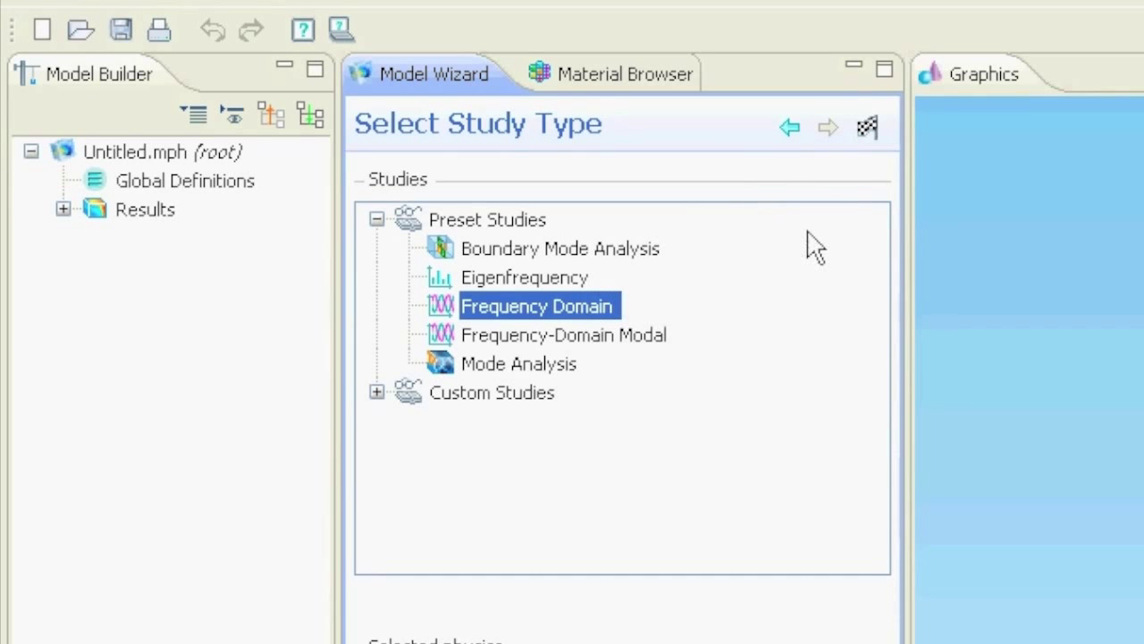
{"action": "left_click", "coordinate": [870, 134]}
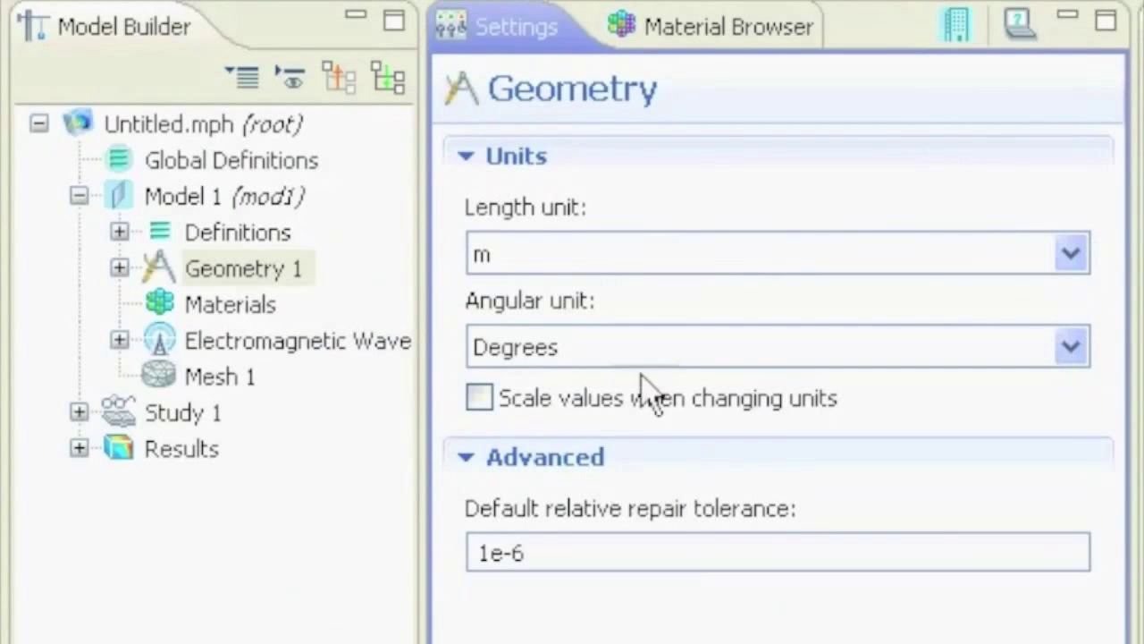
- Set the geometry length unit to µm and add a Parameters node under Global Definitions
{"action": "left_click", "coordinate": [642, 269]}
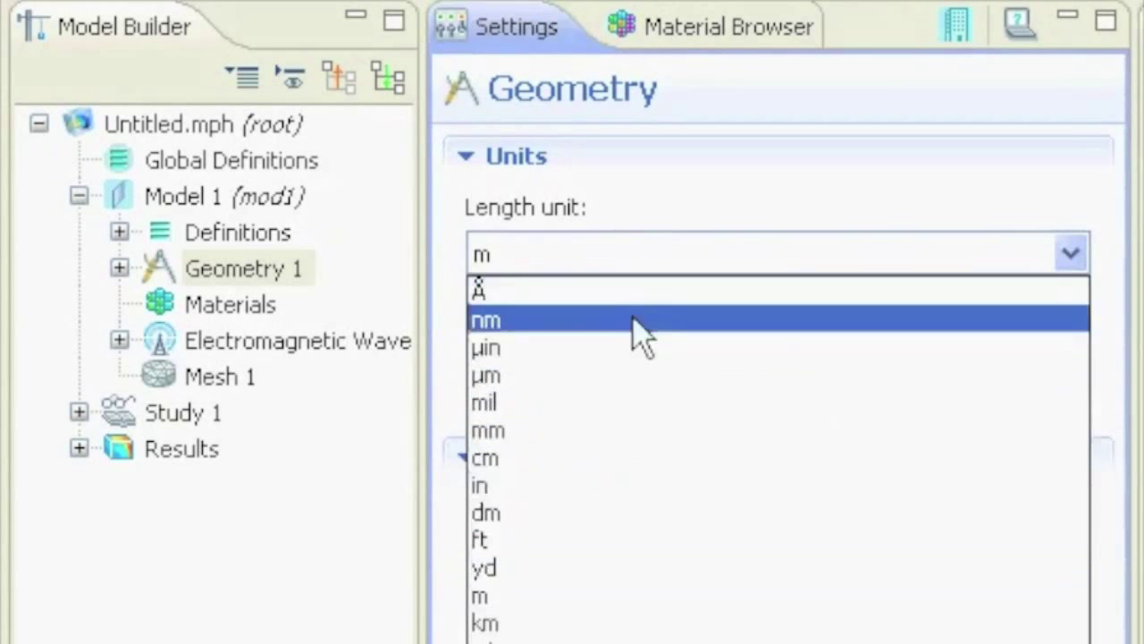
{"action": "left_click", "coordinate": [642, 380]}
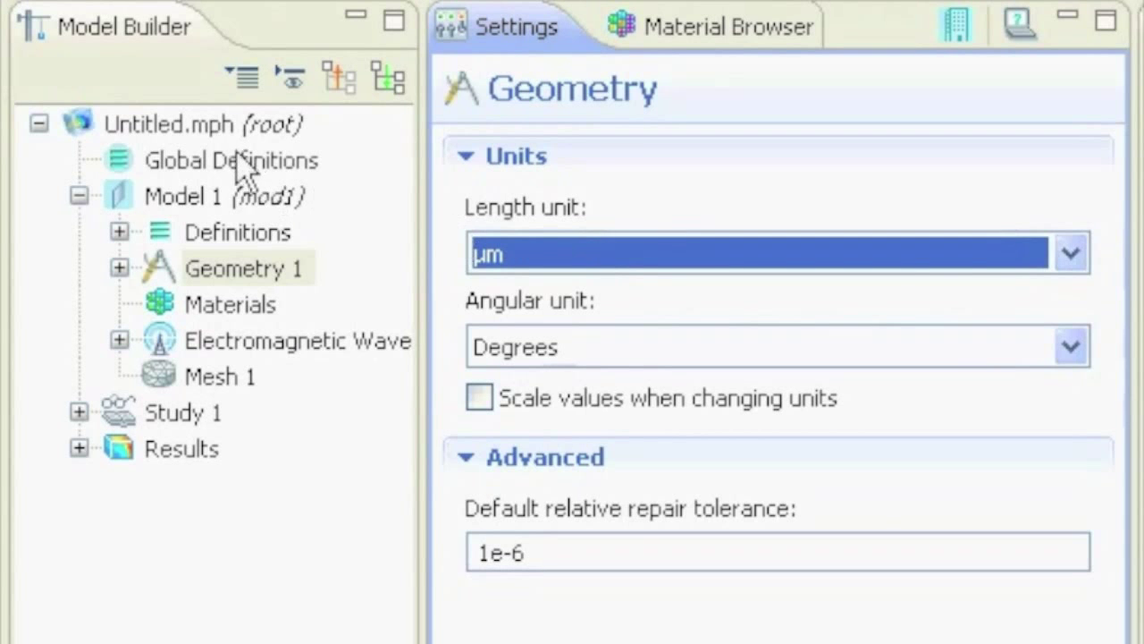
{"action": "right_click", "coordinate": [242, 173]}
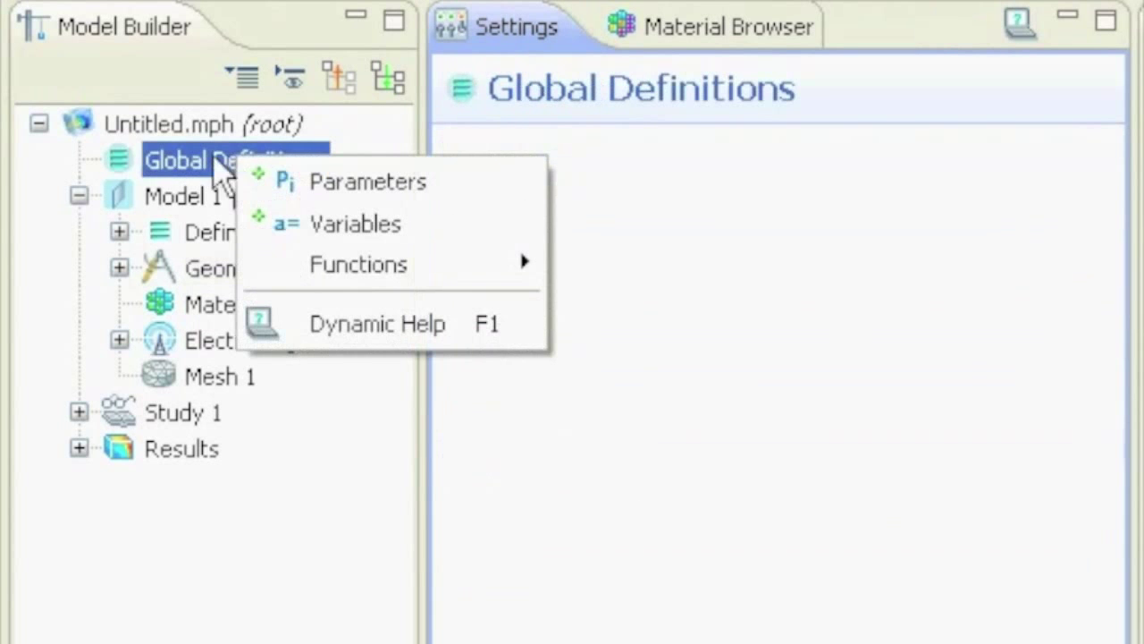
{"action": "left_click", "coordinate": [356, 195]}
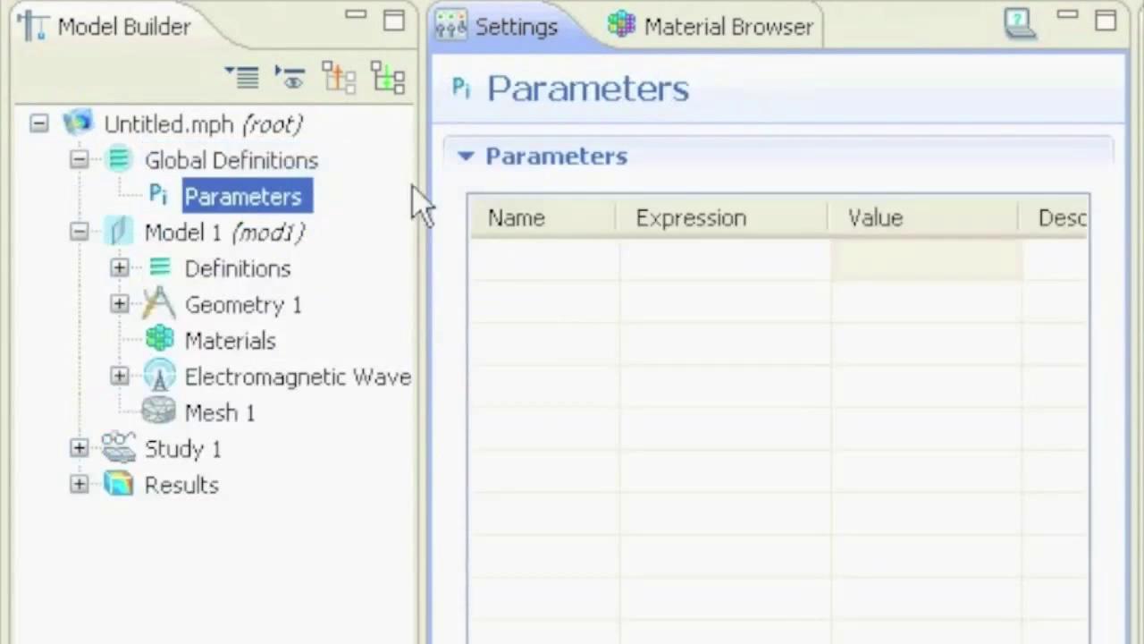
- Define parameters width 10[um] and height 15[um]
{"action": "left_click", "coordinate": [544, 270]}
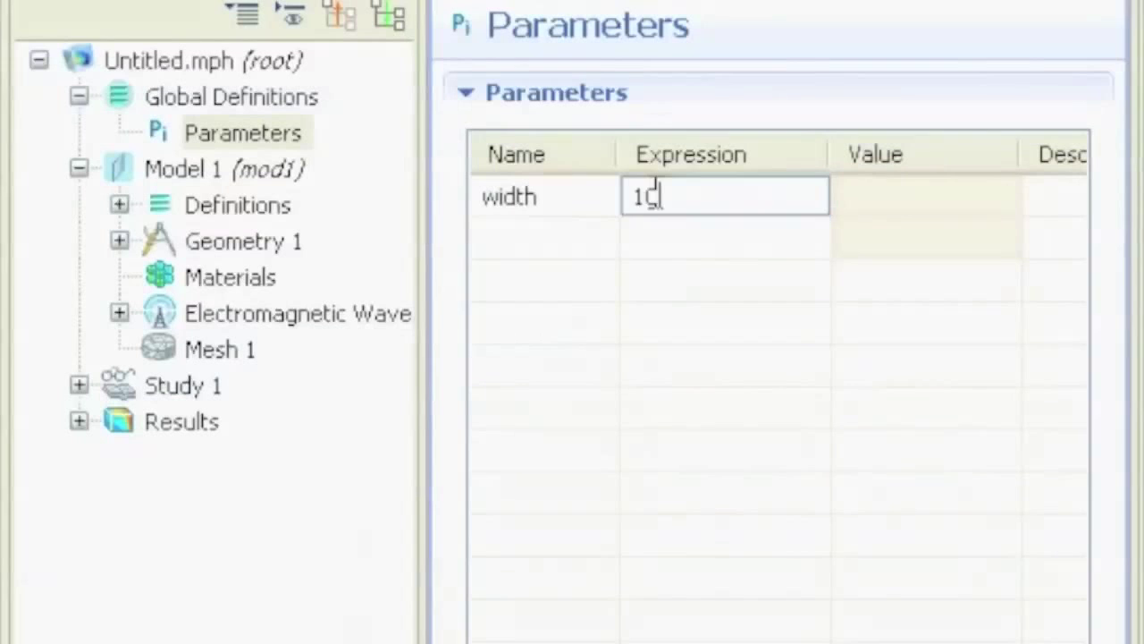
{"action": "type", "text": "[um]"}
{"action": "key", "text": "Return"}
{"action": "left_click", "coordinate": [544, 255]}
{"action": "type", "text": "height"}
{"action": "left_click", "coordinate": [725, 236]}
{"action": "type", "text": "15[]um"}
{"action": "key", "text": "BackSpace"}
{"action": "key", "text": "BackSpace"}
{"action": "key", "text": "BackSpace"}
{"action": "key", "text": "BackSpace"}
{"action": "type", "text": "[um]"}
{"action": "left_click", "coordinate": [590, 284]}
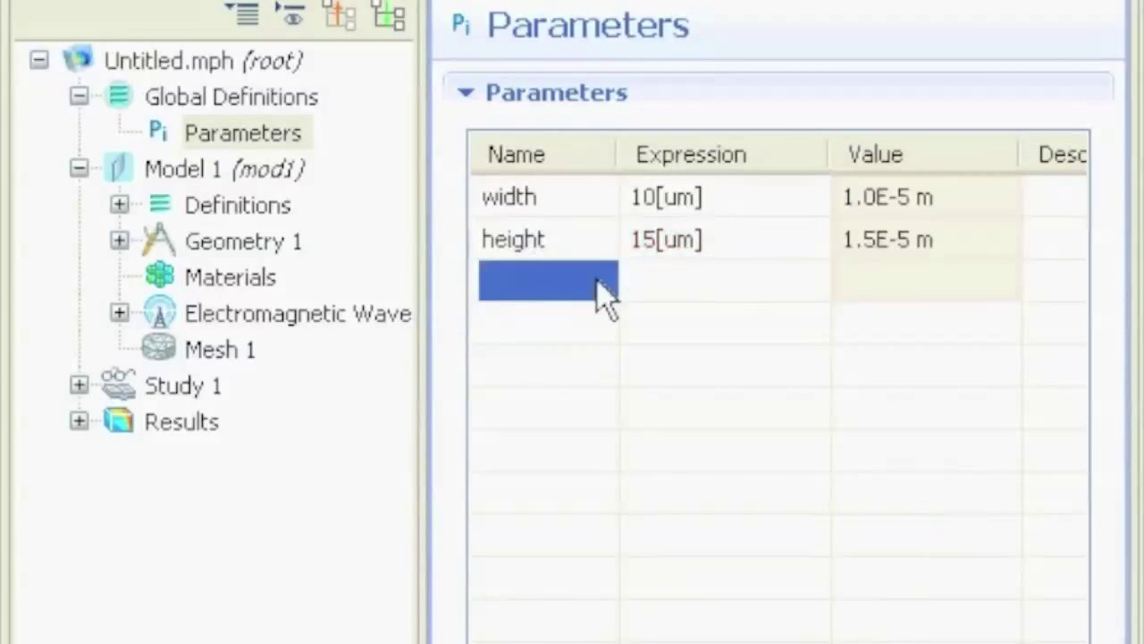
- Define parameters slit 100[nm] and lambda 500[nm]
{"action": "type", "text": "slit"}
{"action": "left_click", "coordinate": [659, 288]}
{"action": "type", "text": "100[nm]"}
{"action": "left_click", "coordinate": [581, 320]}
{"action": "type", "text": "lambda"}
{"action": "key", "text": "Tab"}
{"action": "type", "text": "500[nm]"}
{"action": "key", "text": "Return"}
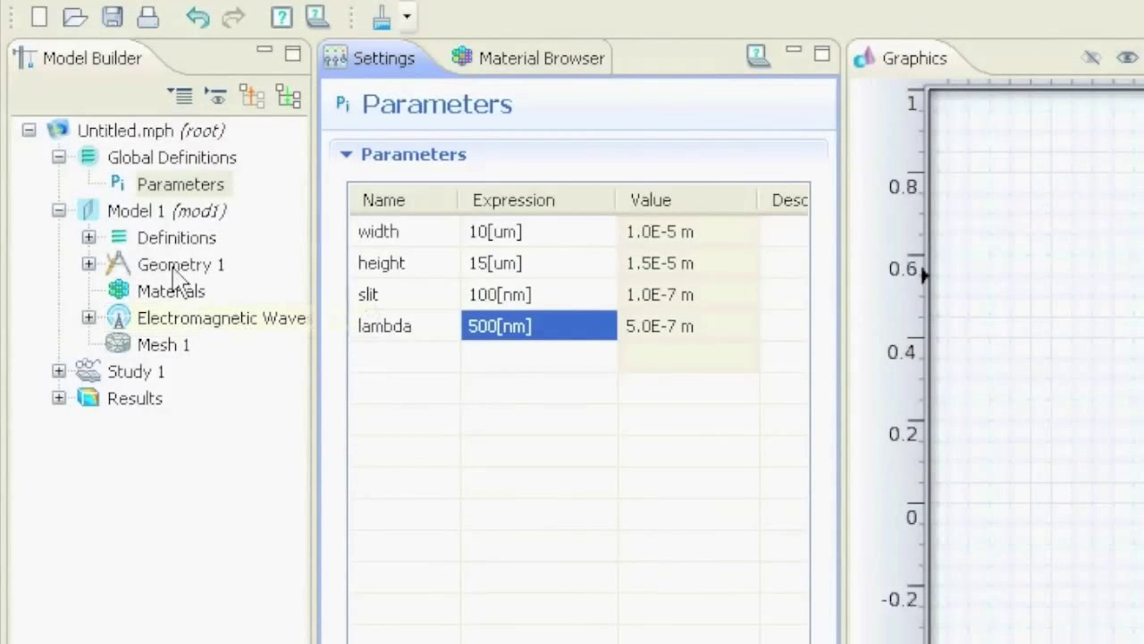
- Add a rectangle to Geometry 1, rename it Air and build it
{"action": "left_click", "coordinate": [173, 267]}
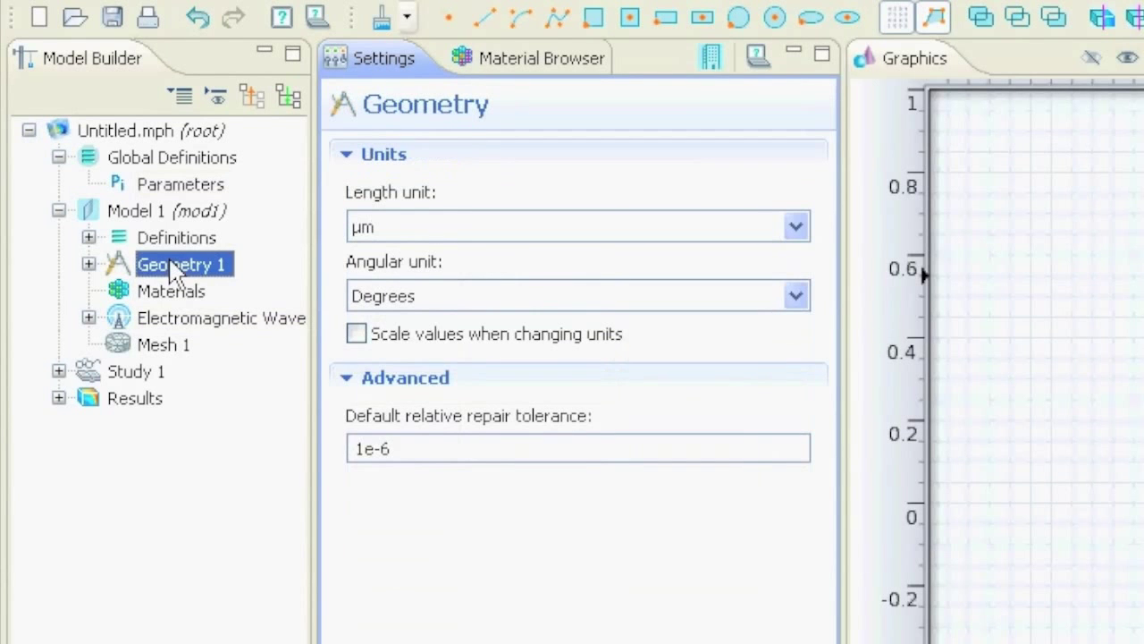
{"action": "right_click", "coordinate": [172, 267]}
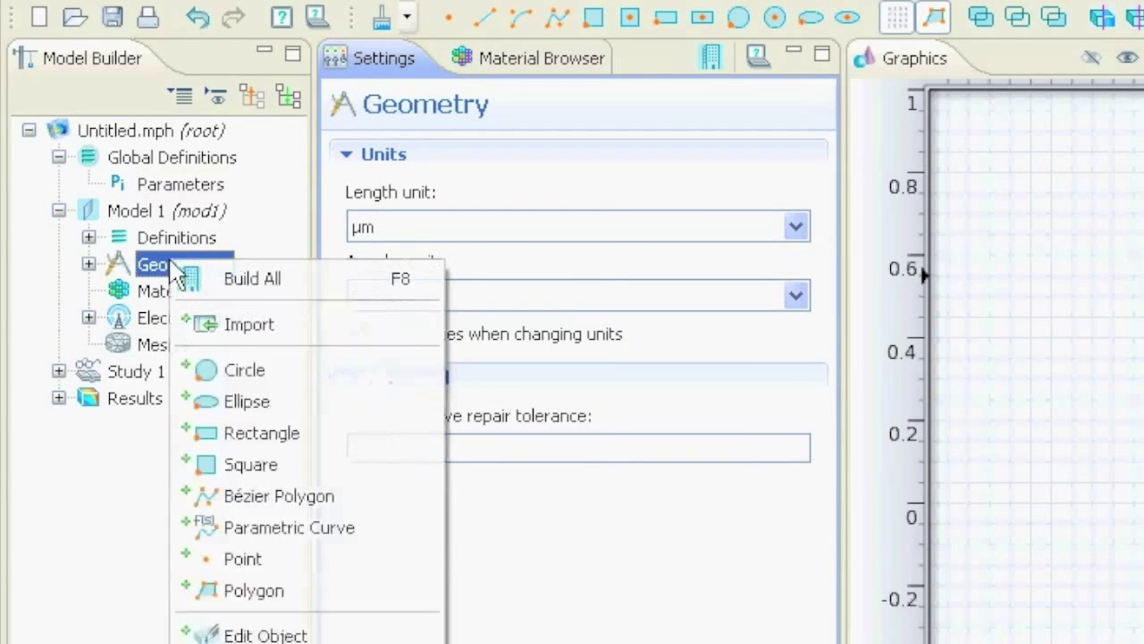
{"action": "left_click", "coordinate": [268, 440]}
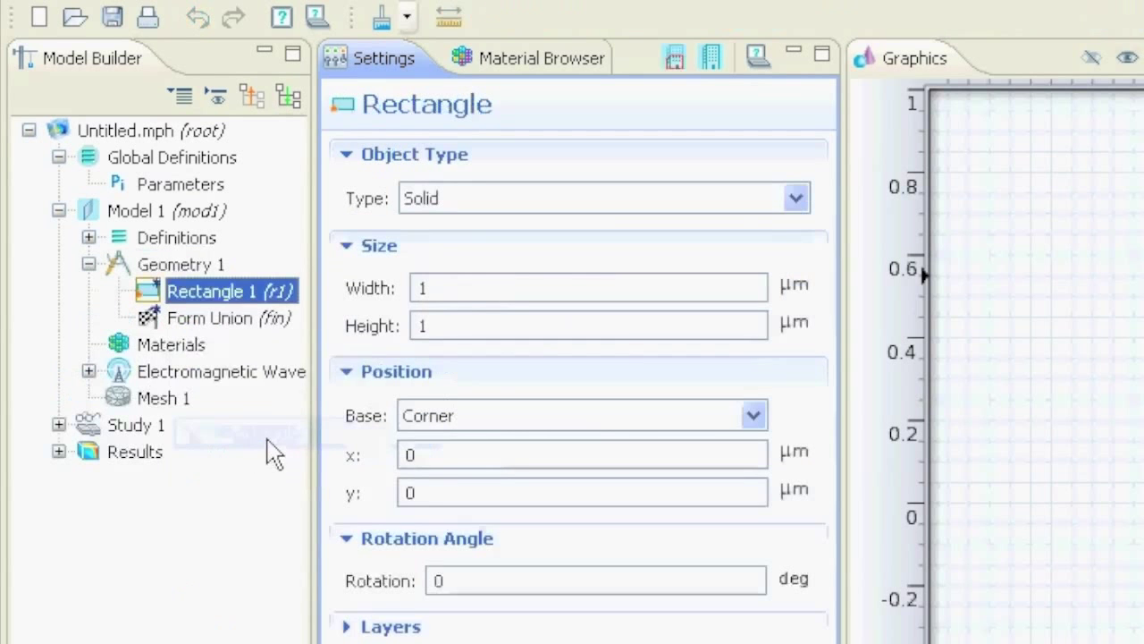
{"action": "right_click", "coordinate": [228, 299]}
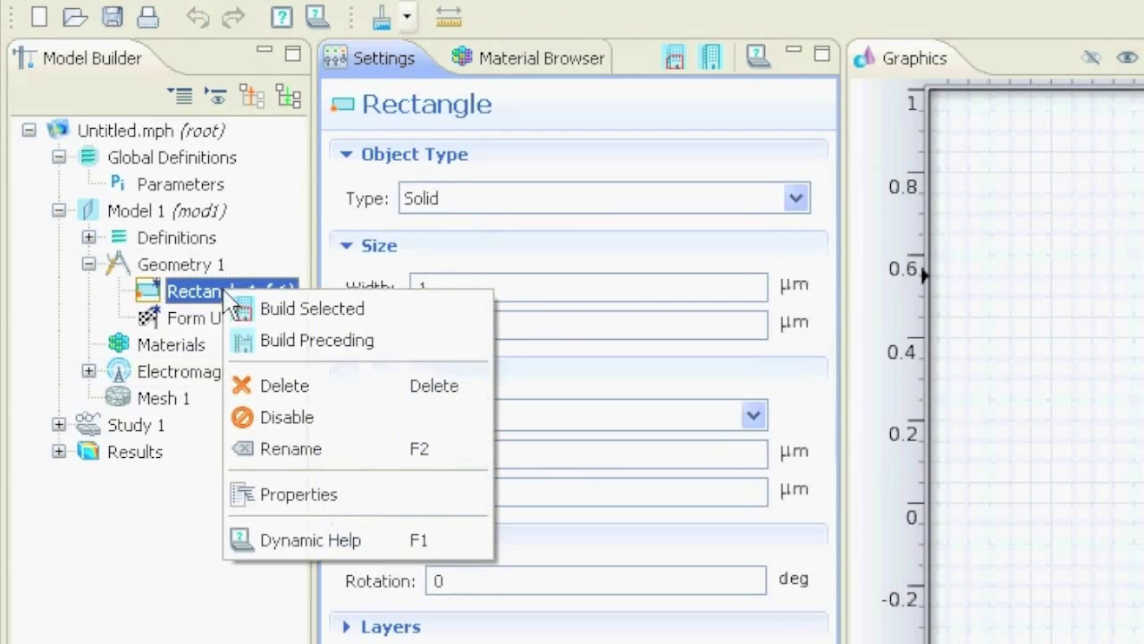
{"action": "left_click", "coordinate": [300, 454]}
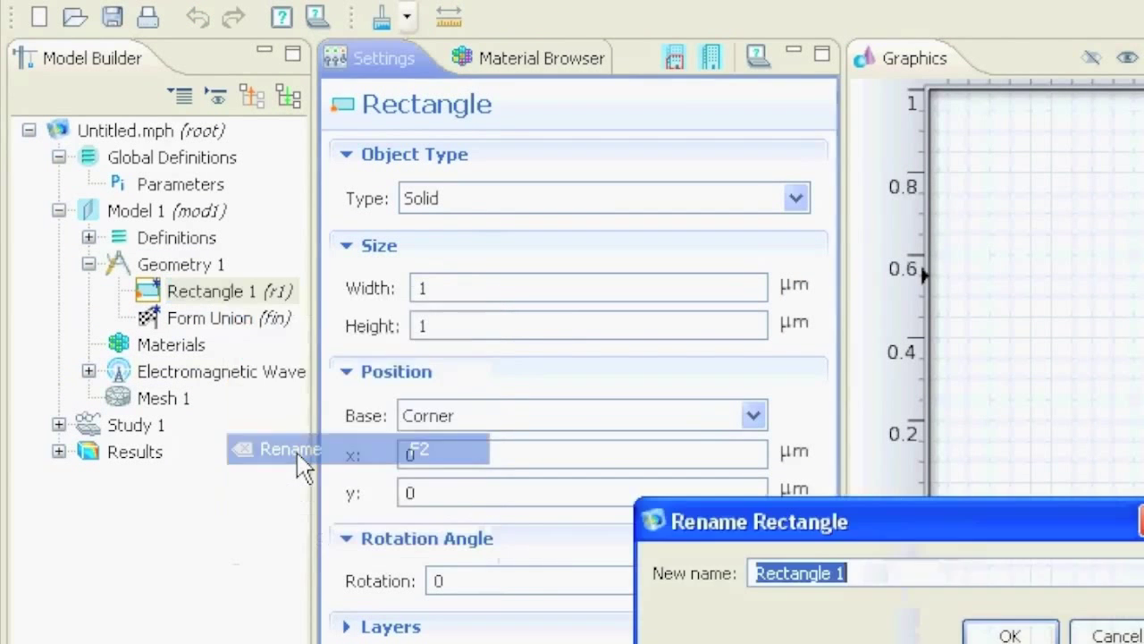
{"action": "type", "text": "A"}
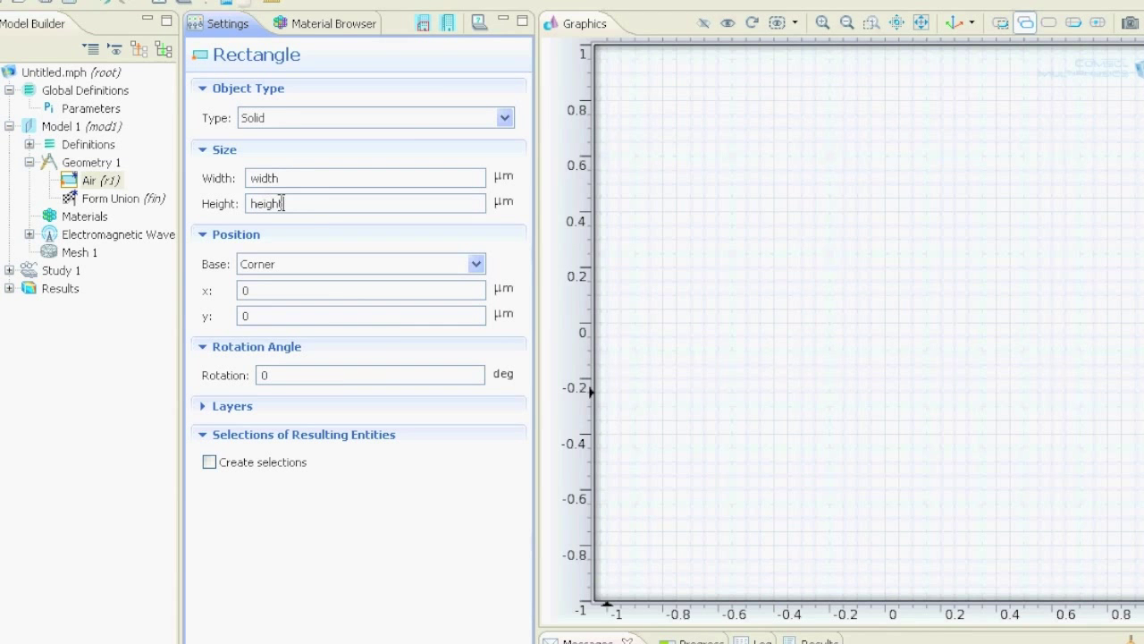
{"action": "left_click", "coordinate": [423, 25]}
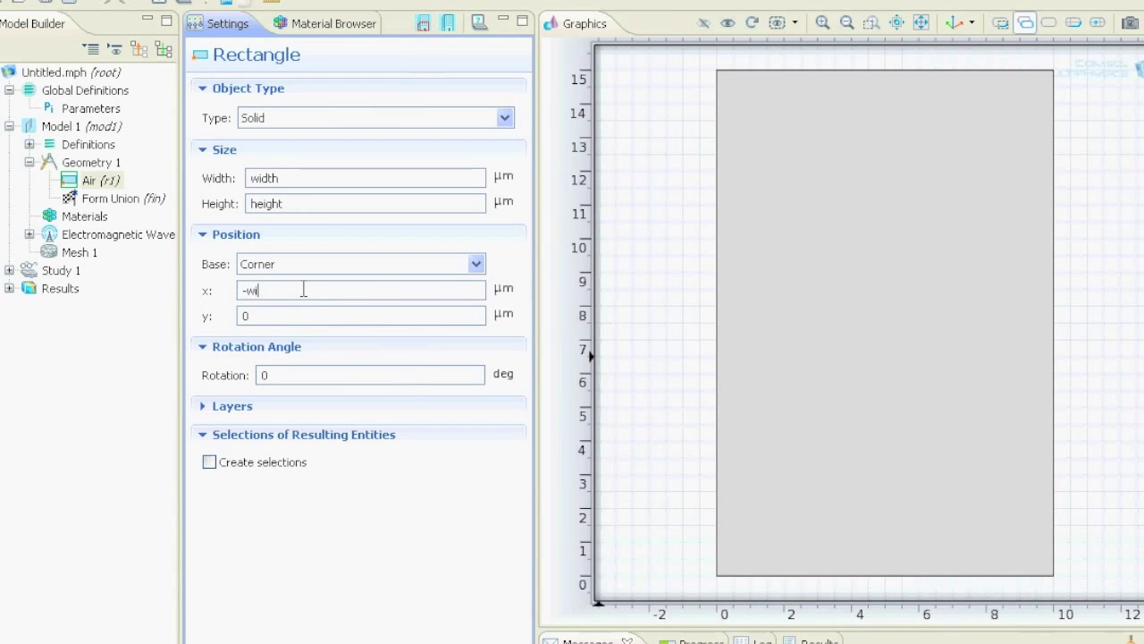
- Place the Air rectangle's corner at -width/2, -height/2, rebuild it and fit it in view
{"action": "left_click", "coordinate": [303, 289]}
{"action": "type", "text": "-width/2"}
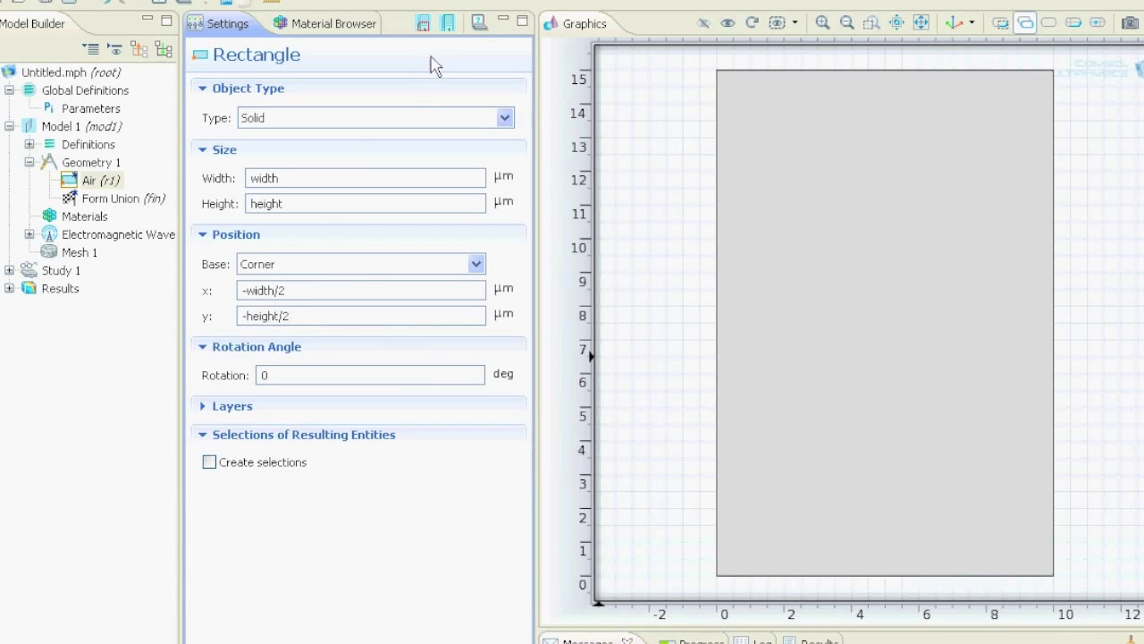
{"action": "left_click", "coordinate": [447, 23]}
{"action": "left_click", "coordinate": [350, 268]}
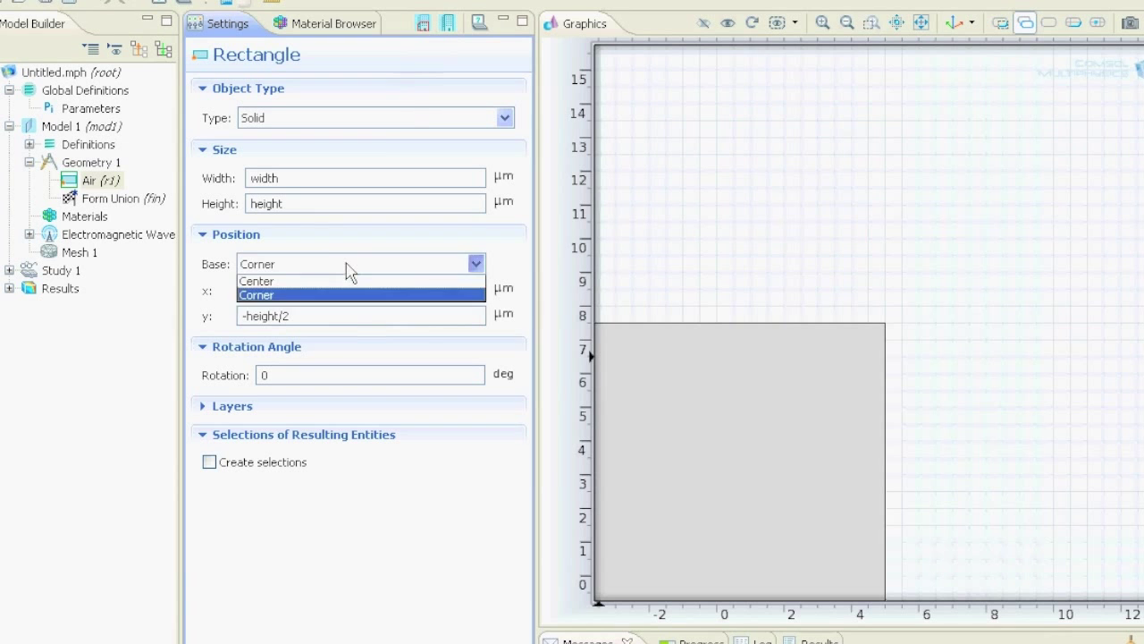
{"action": "left_click", "coordinate": [322, 268]}
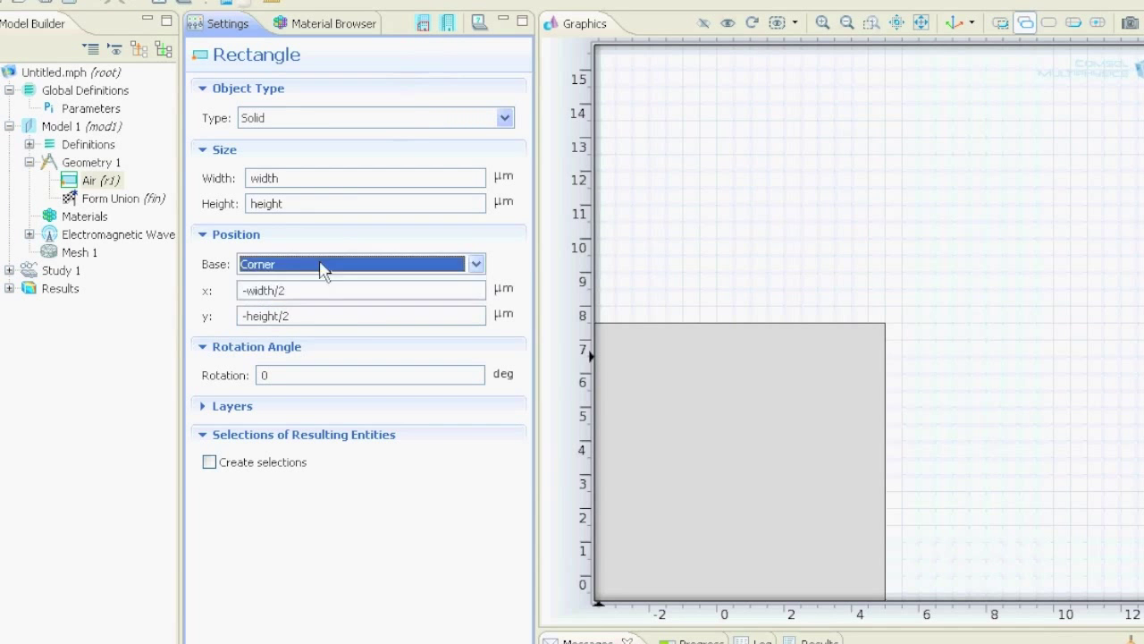
{"action": "left_click", "coordinate": [304, 266]}
{"action": "left_click", "coordinate": [293, 266]}
{"action": "left_click", "coordinate": [447, 25]}
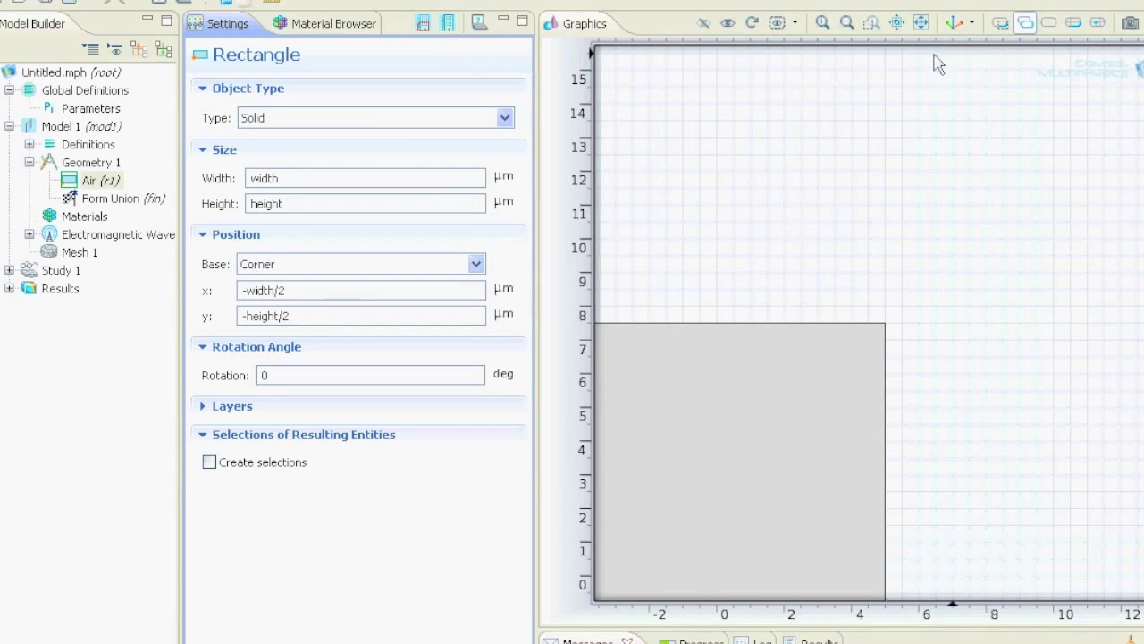
{"action": "left_click", "coordinate": [921, 22]}
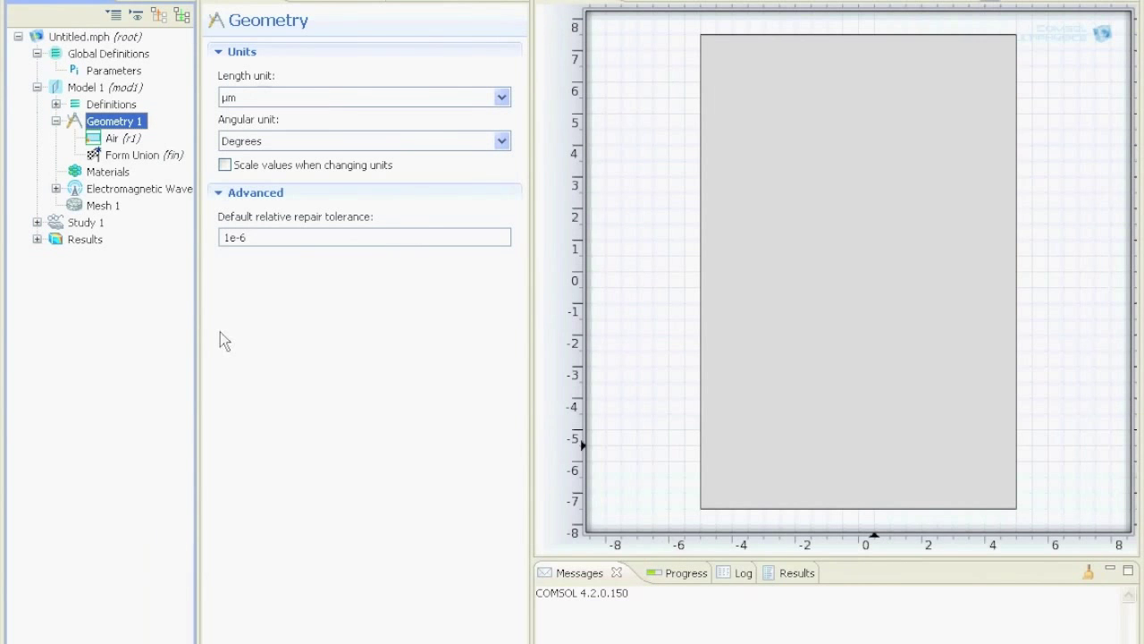
- Add a second rectangle, width/2-slit/2 wide and 200[nm] tall, and build it
{"action": "right_click", "coordinate": [128, 130]}
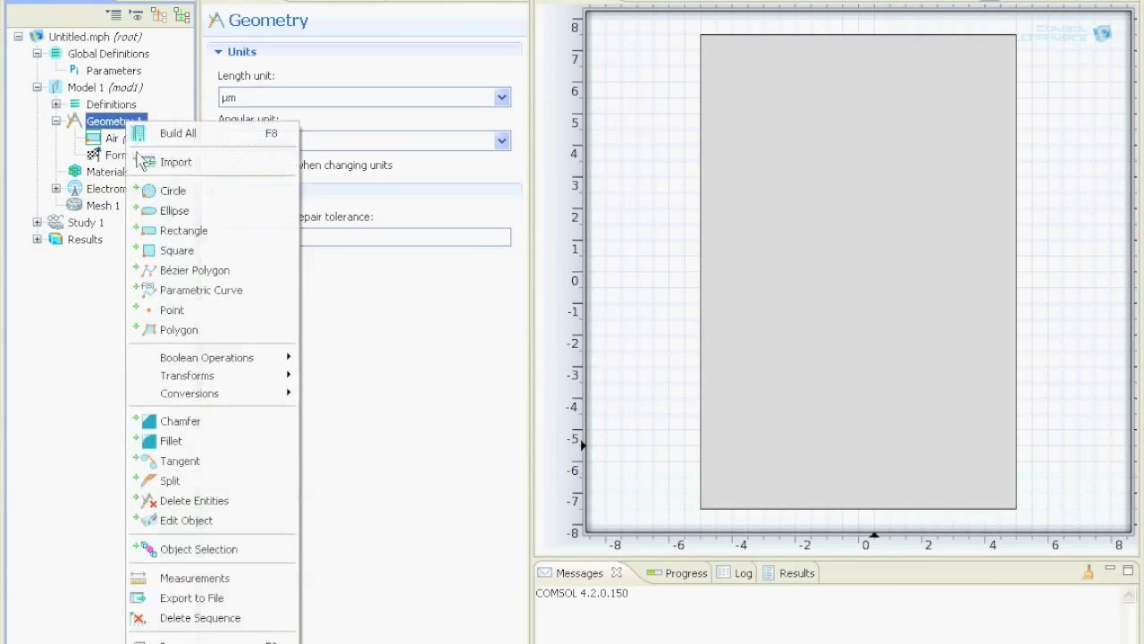
{"action": "left_click", "coordinate": [189, 227]}
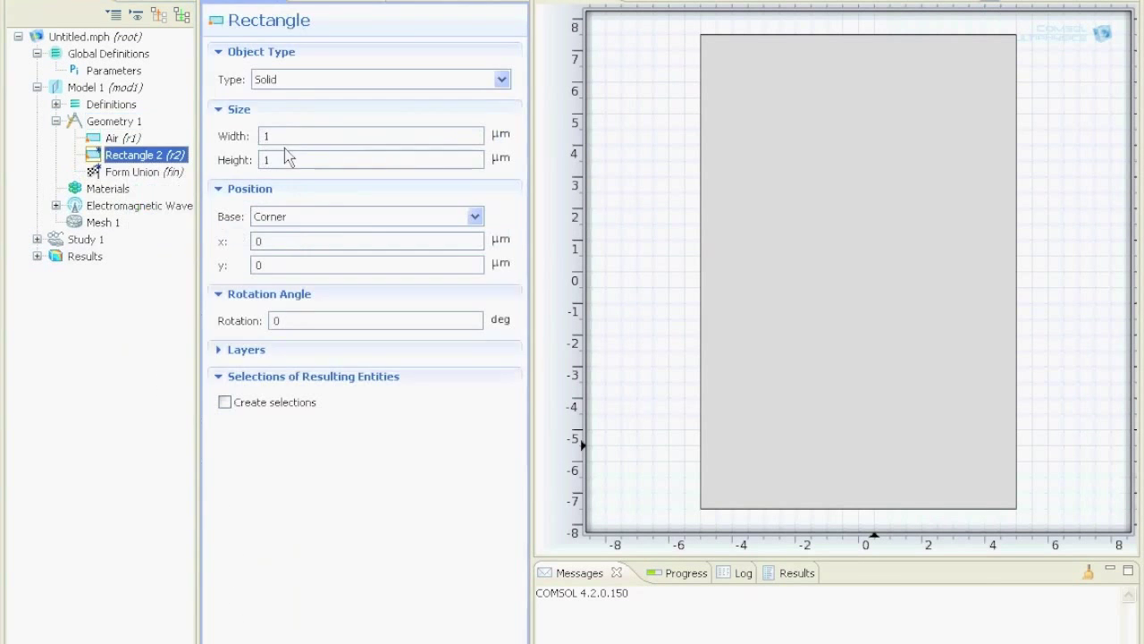
{"action": "double_click", "coordinate": [284, 135]}
{"action": "type", "text": "width/2-slit/2"}
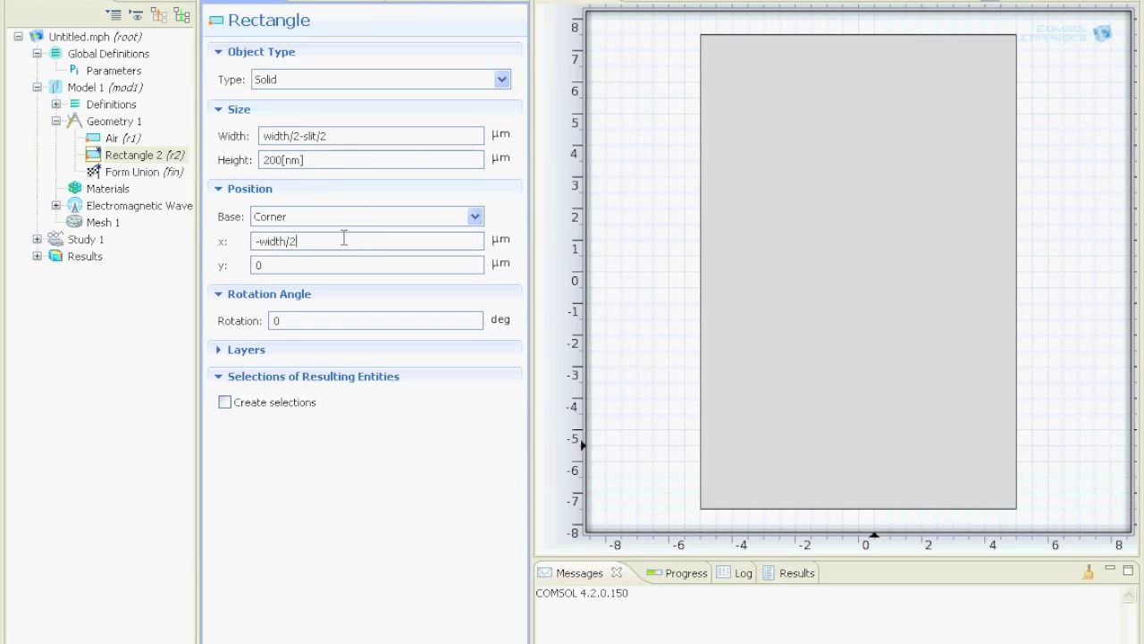
{"action": "left_click", "coordinate": [427, 5]}
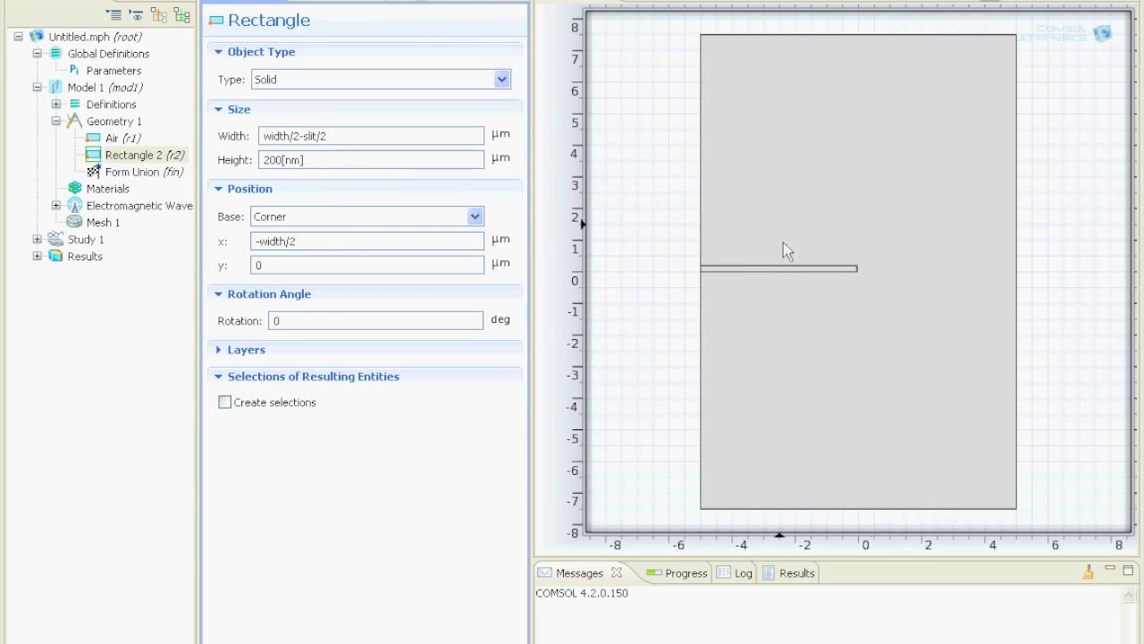
- Rename the second rectangle to Metal
{"action": "right_click", "coordinate": [141, 157]}
{"action": "left_click", "coordinate": [177, 254]}
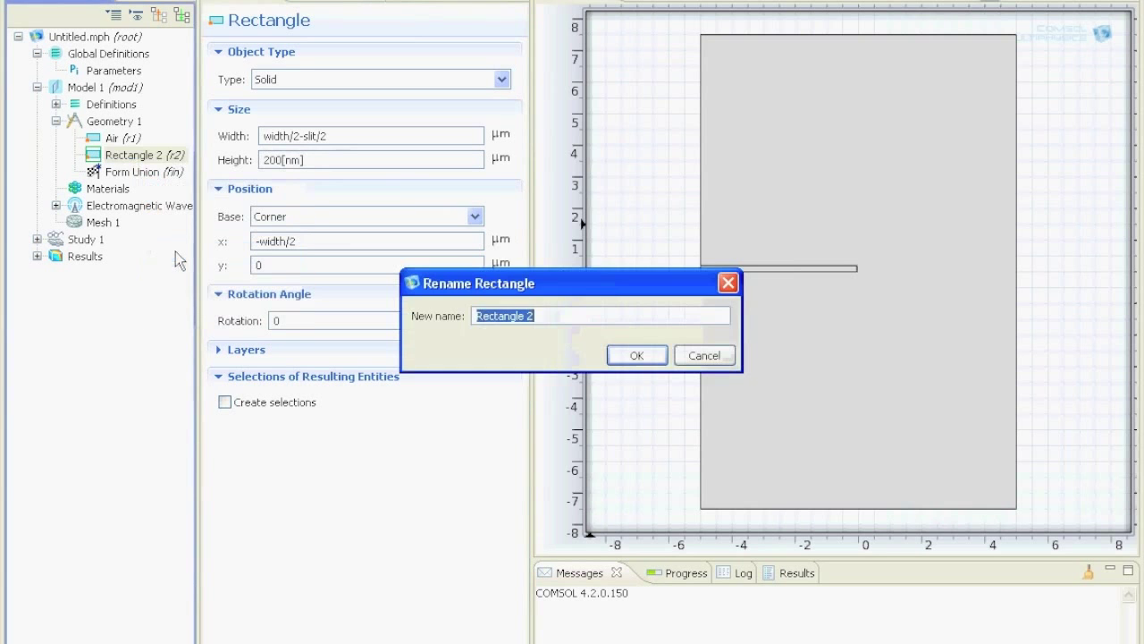
{"action": "type", "text": "Metal"}
{"action": "key", "text": "Return"}
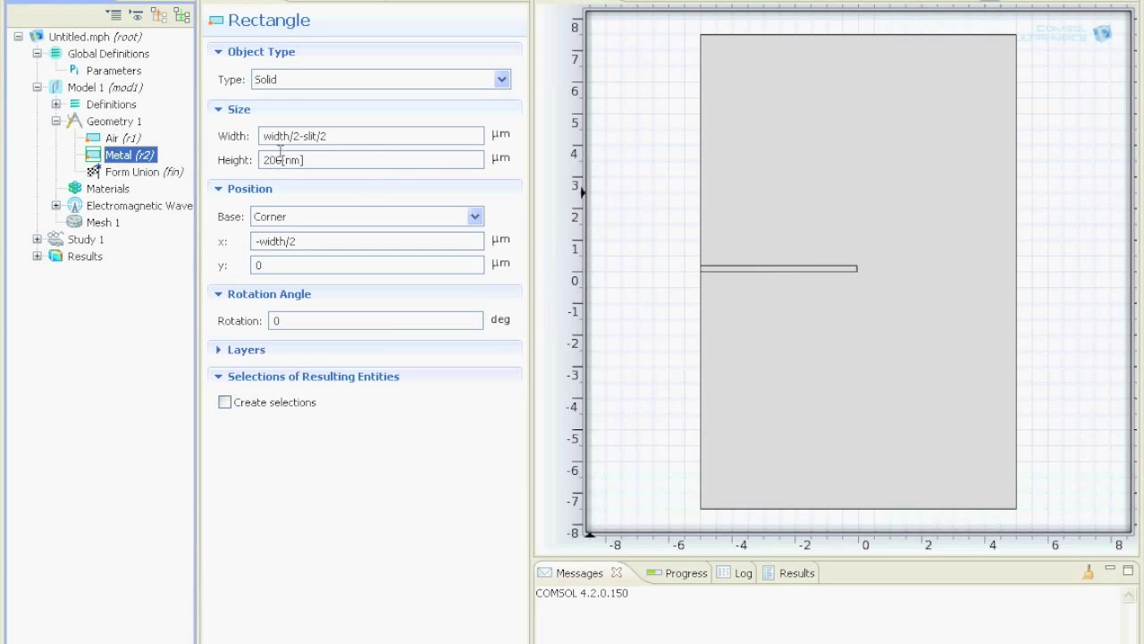
- Add a Move of Metal with Keep input objects on and x displacement width/2+slit/2
{"action": "right_click", "coordinate": [107, 123]}
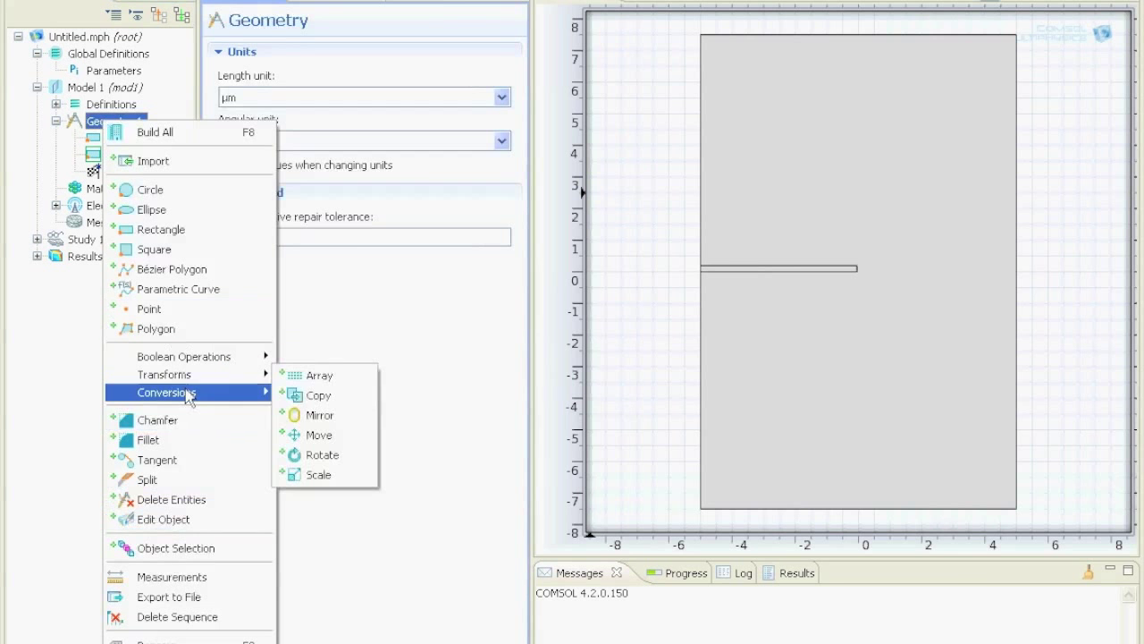
{"action": "mouse_move", "coordinate": [190, 376]}
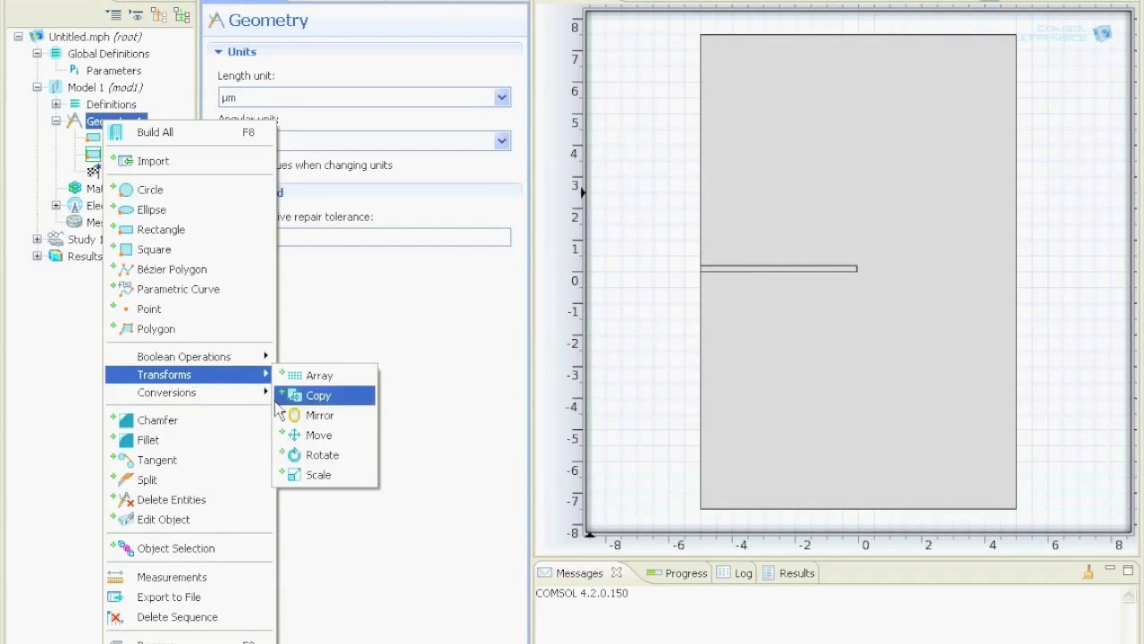
{"action": "left_click", "coordinate": [319, 435]}
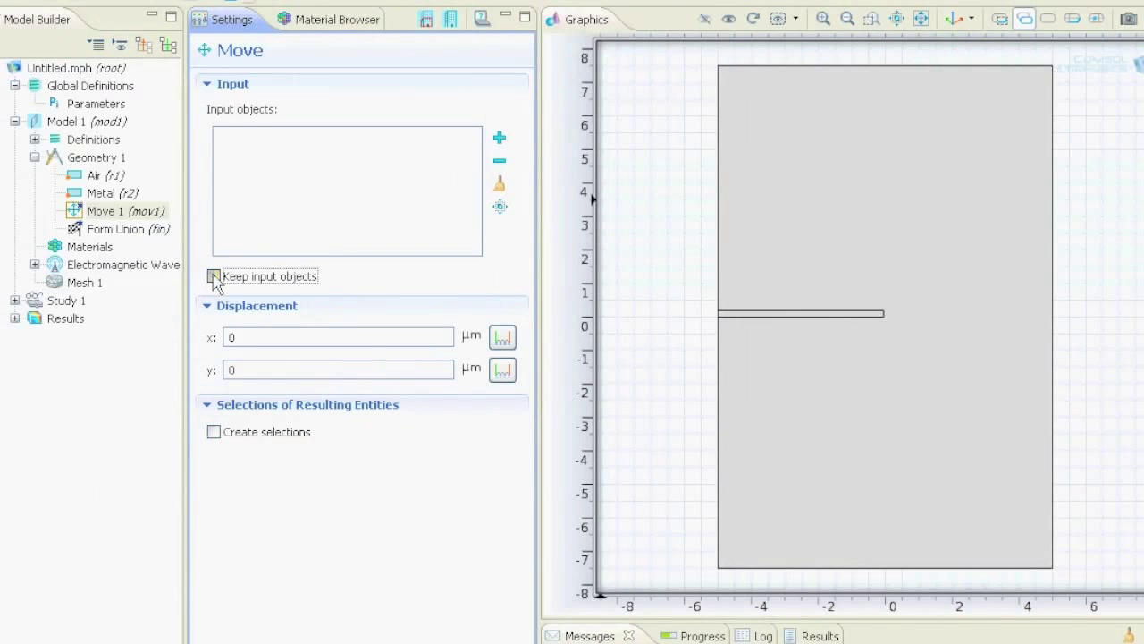
{"action": "left_click", "coordinate": [214, 276]}
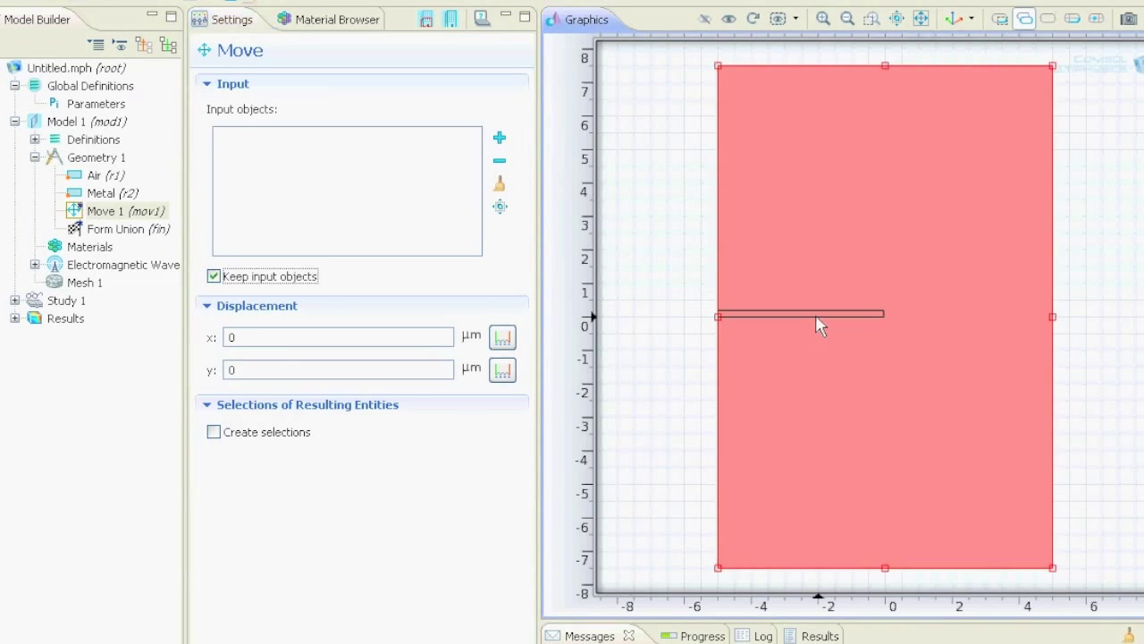
{"action": "left_click", "coordinate": [816, 325]}
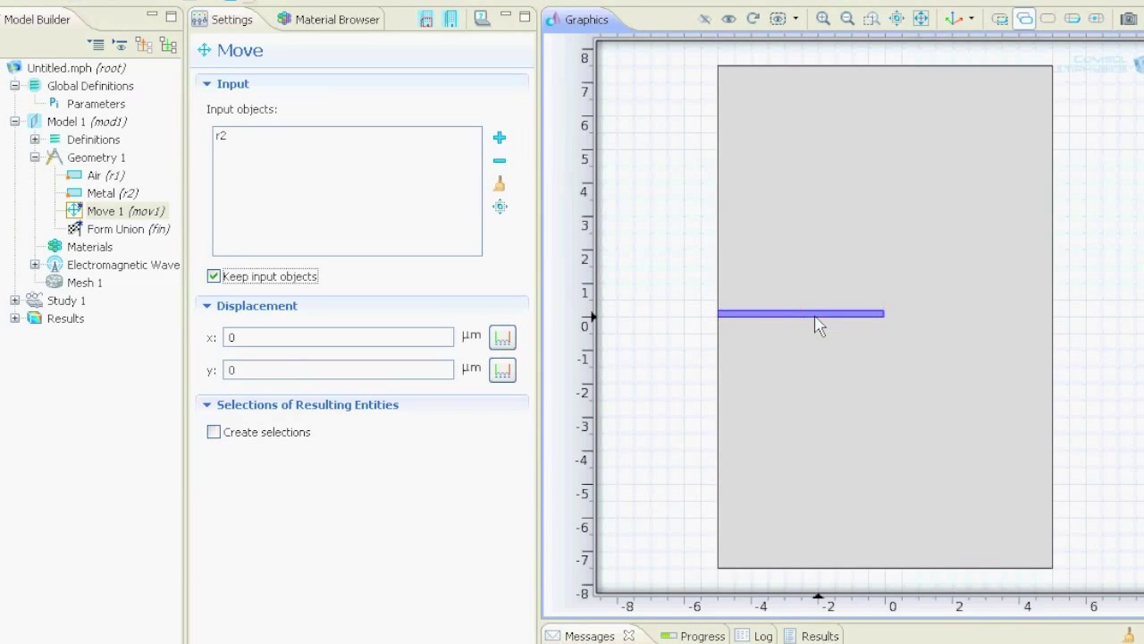
{"action": "double_click", "coordinate": [366, 332]}
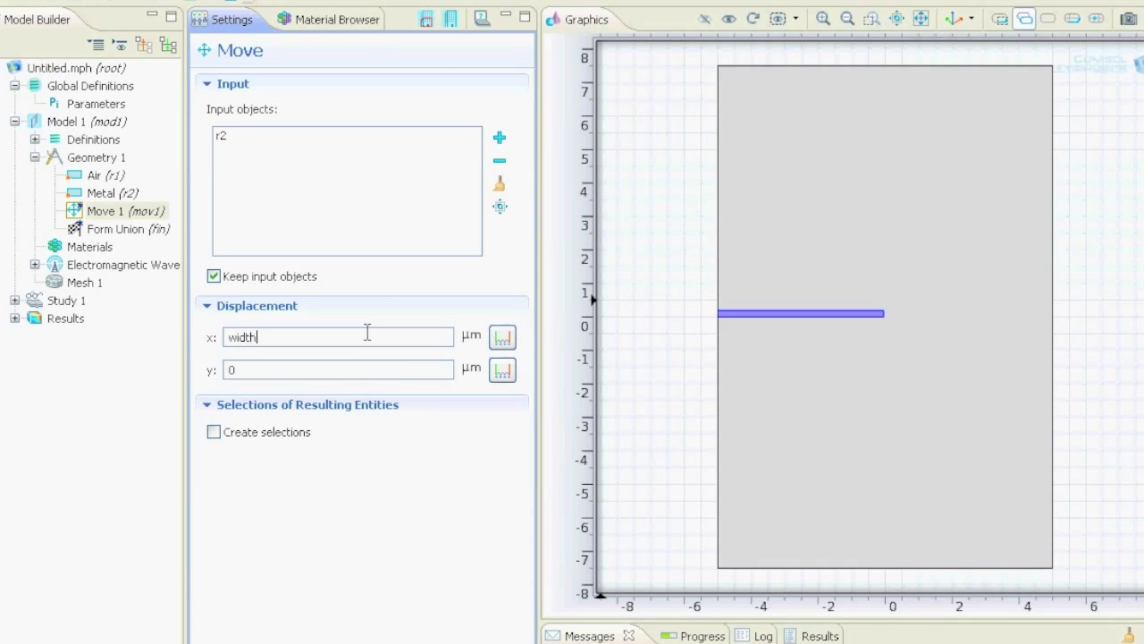
{"action": "left_click", "coordinate": [427, 20]}
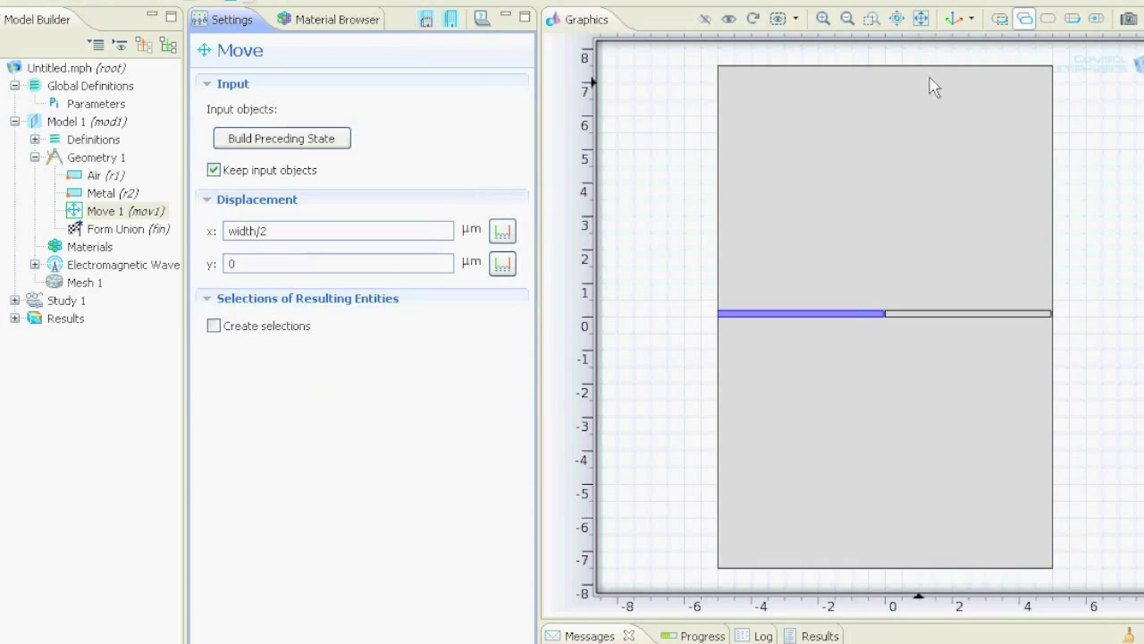
- Zoom in on the strip ends and the central slit to check the gap between strips
{"action": "left_click", "coordinate": [870, 19]}
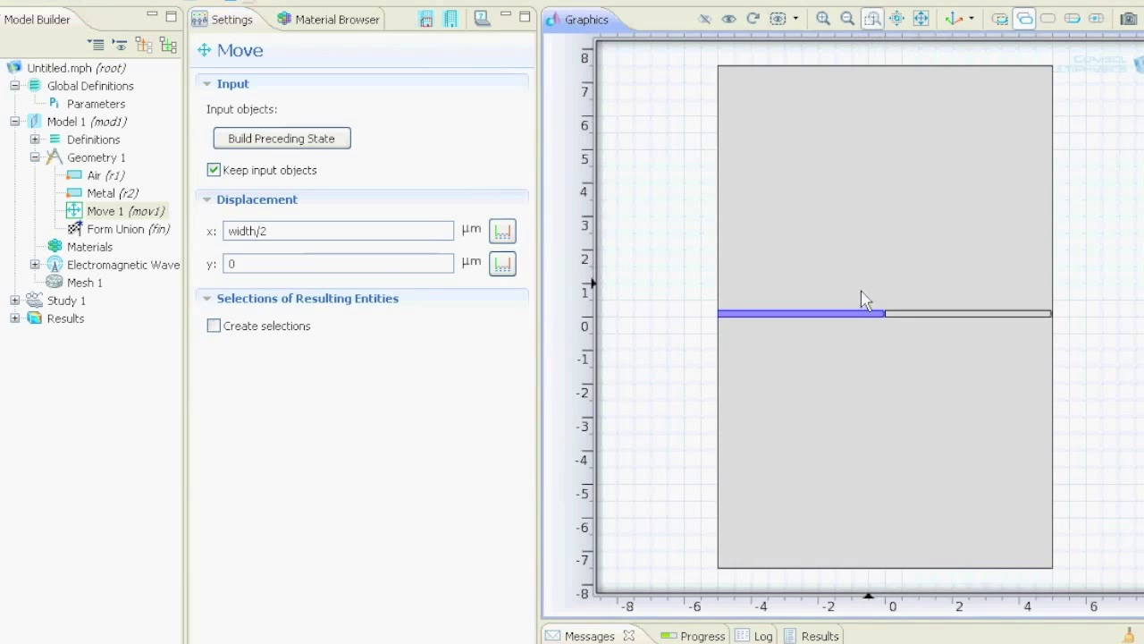
{"action": "left_click_drag", "start_coordinate": [872, 297], "coordinate": [901, 338]}
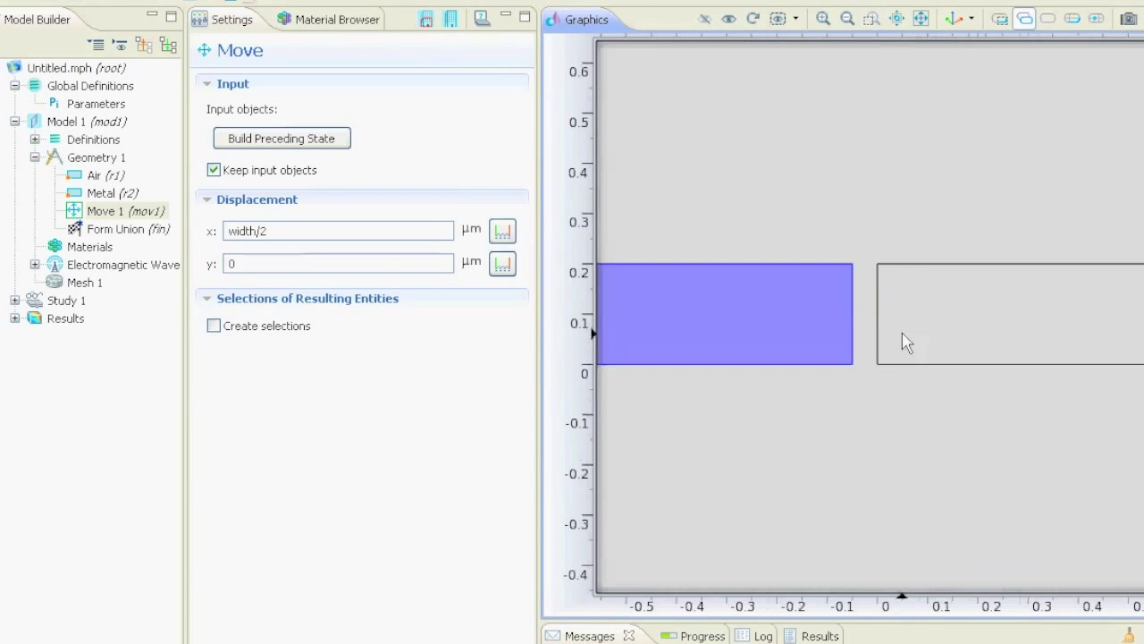
{"action": "left_click", "coordinate": [921, 20]}
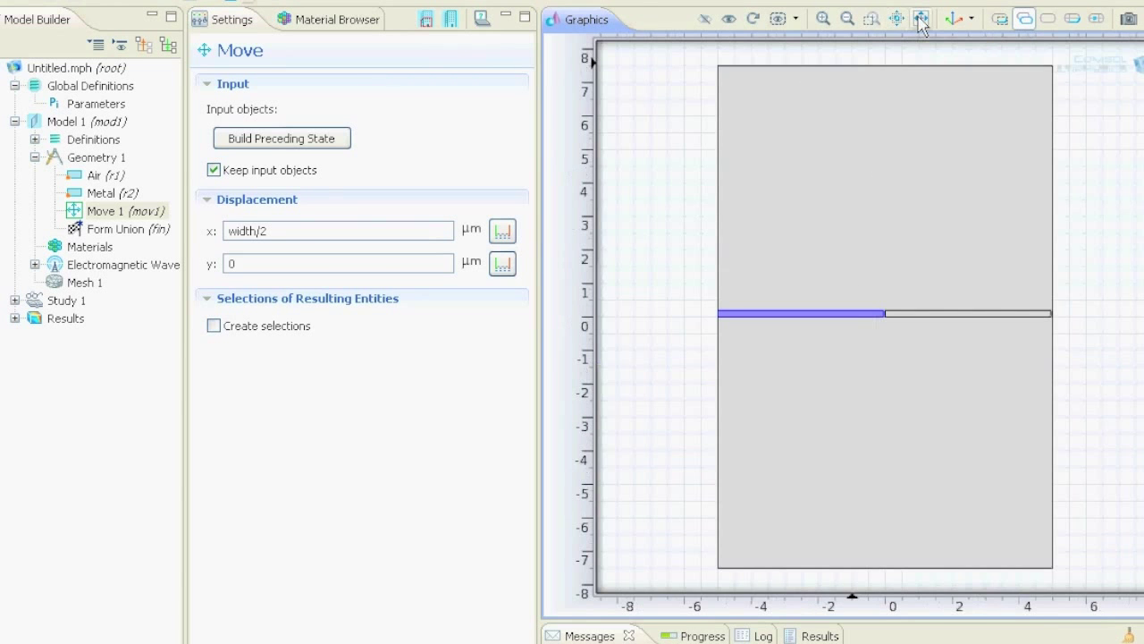
{"action": "left_click", "coordinate": [865, 19]}
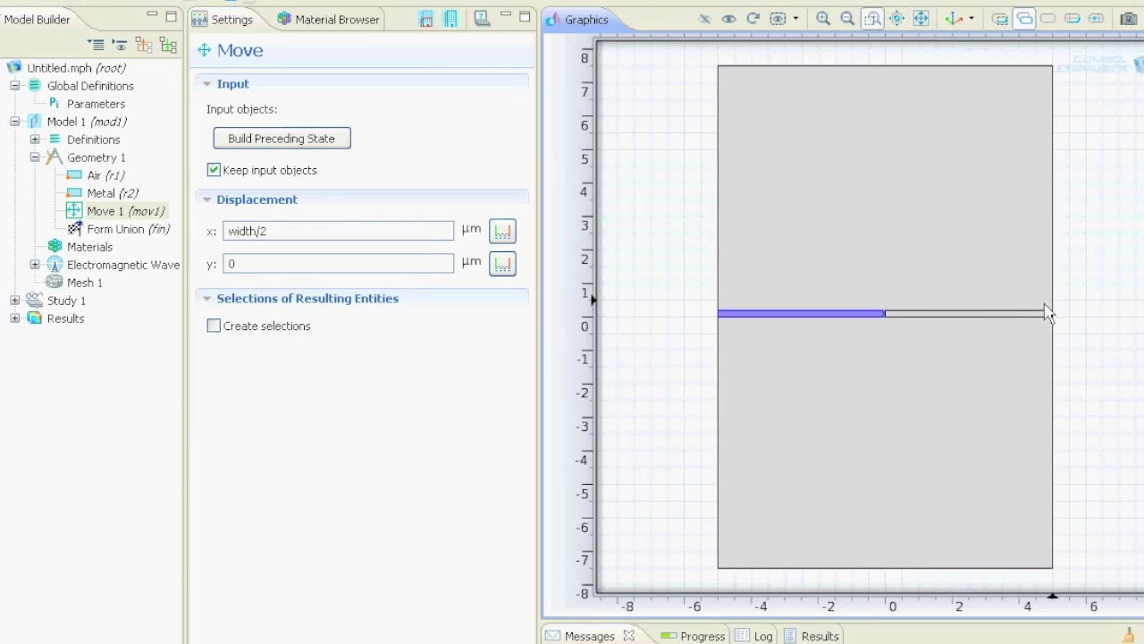
{"action": "left_click_drag", "start_coordinate": [1048, 310], "coordinate": [1066, 334]}
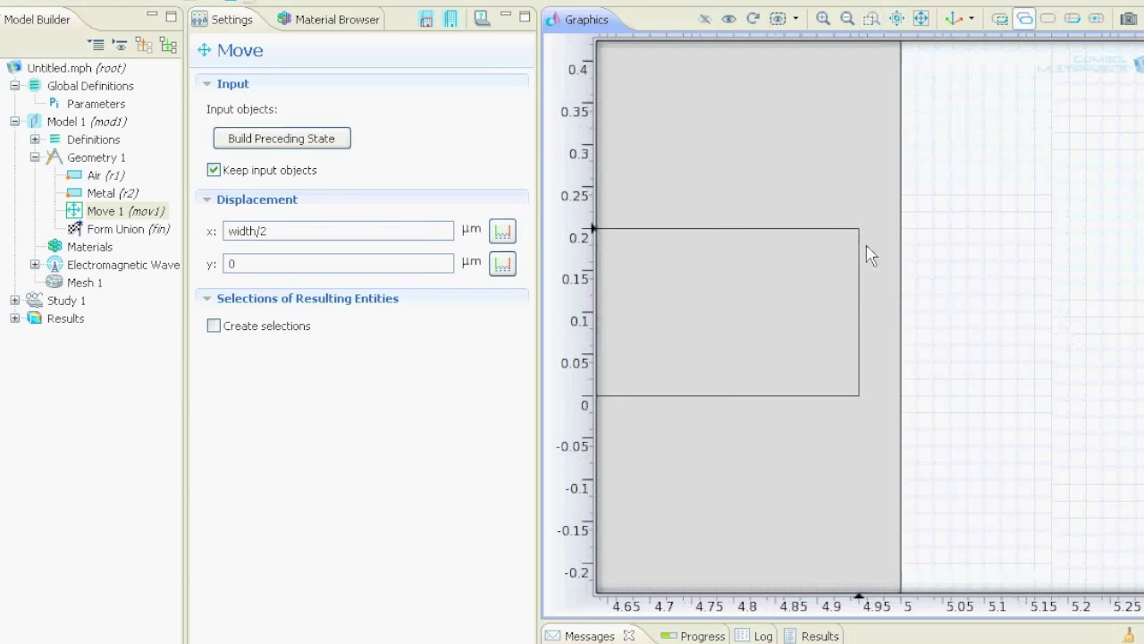
{"action": "left_click", "coordinate": [927, 25]}
{"action": "left_click", "coordinate": [349, 231]}
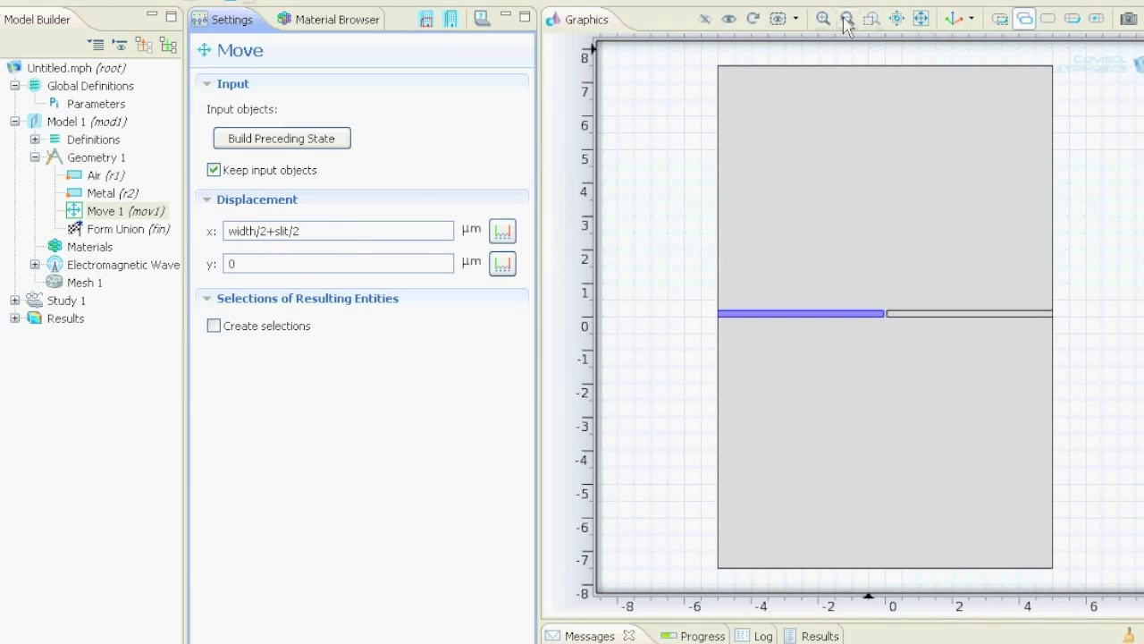
{"action": "left_click", "coordinate": [871, 18]}
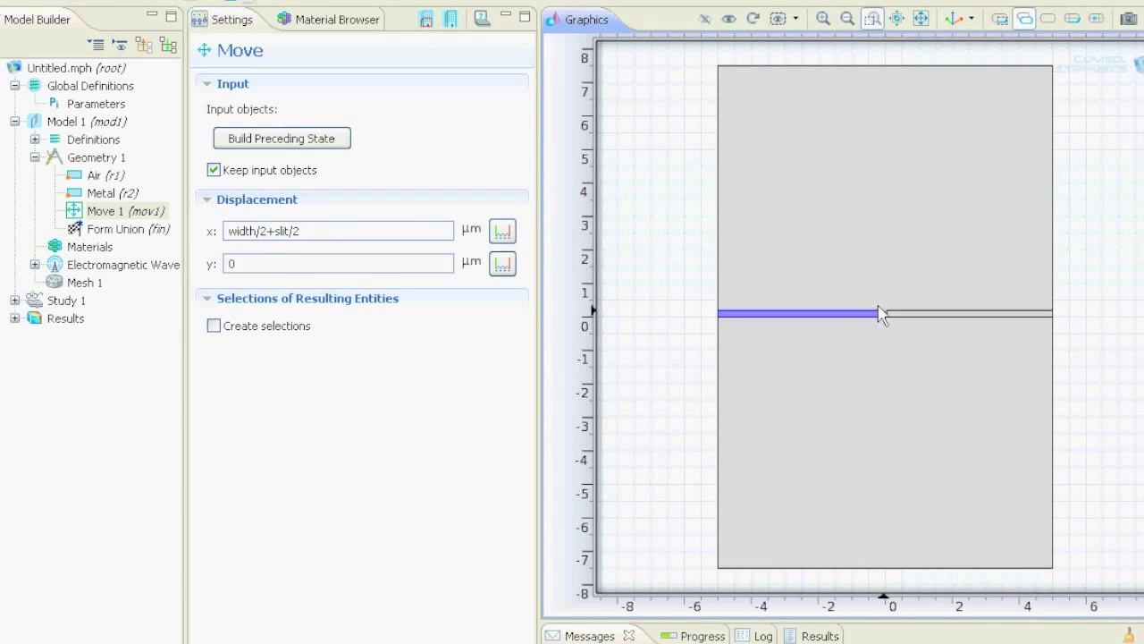
{"action": "left_click_drag", "start_coordinate": [882, 307], "coordinate": [899, 333]}
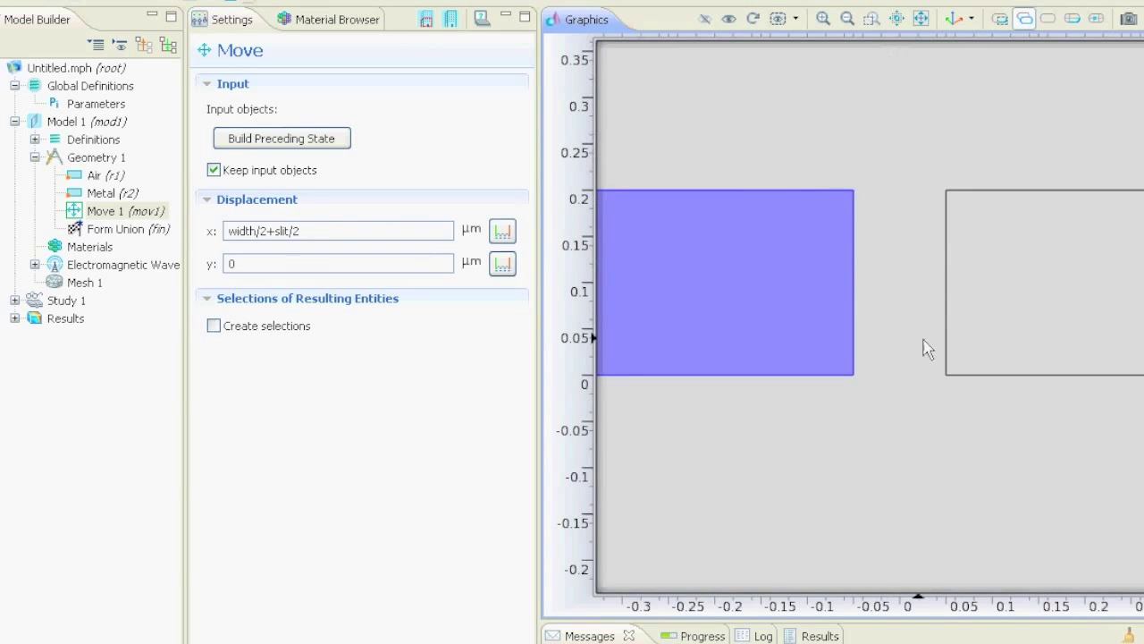
{"action": "left_click", "coordinate": [922, 20]}
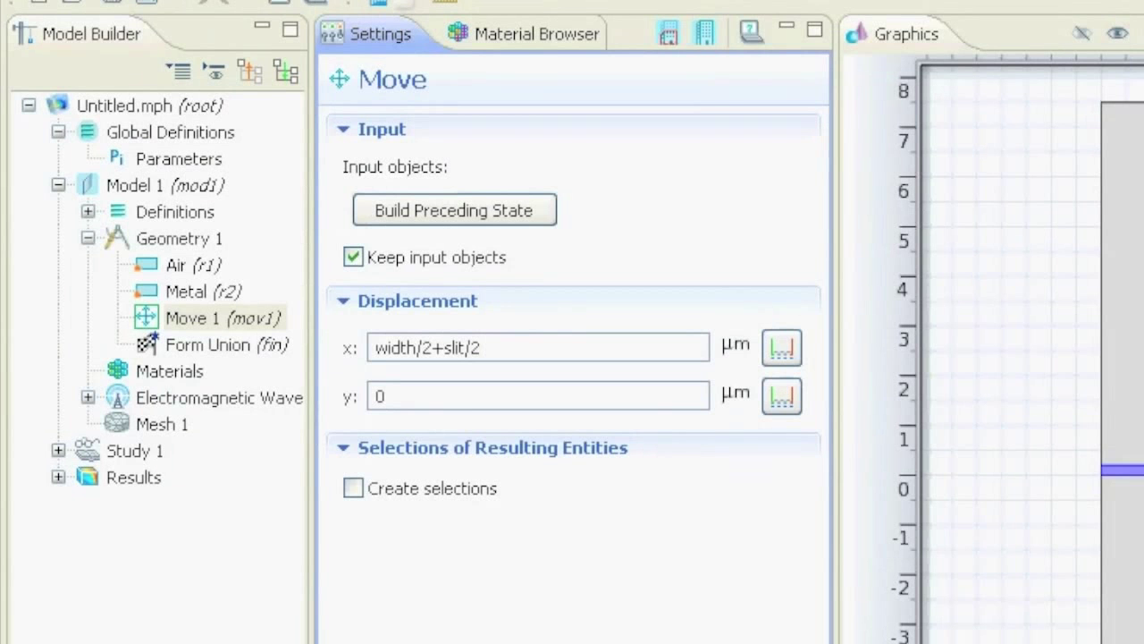
- Open the Material Browser from Materials and browse the Built-In and Material Library lists
{"action": "left_click", "coordinate": [167, 371]}
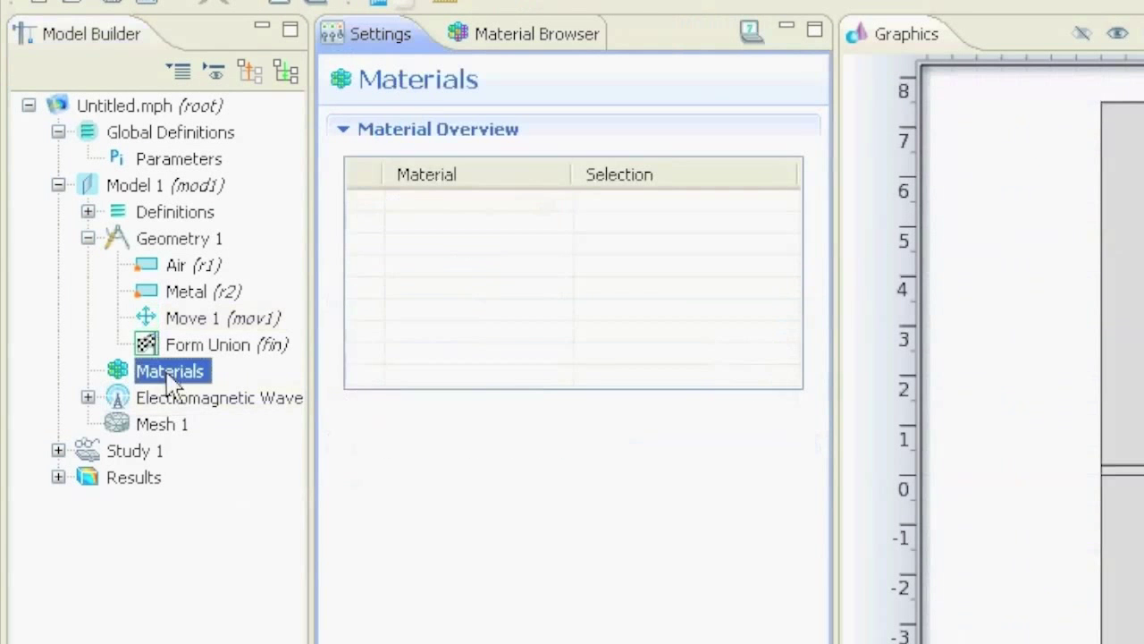
{"action": "right_click", "coordinate": [170, 380]}
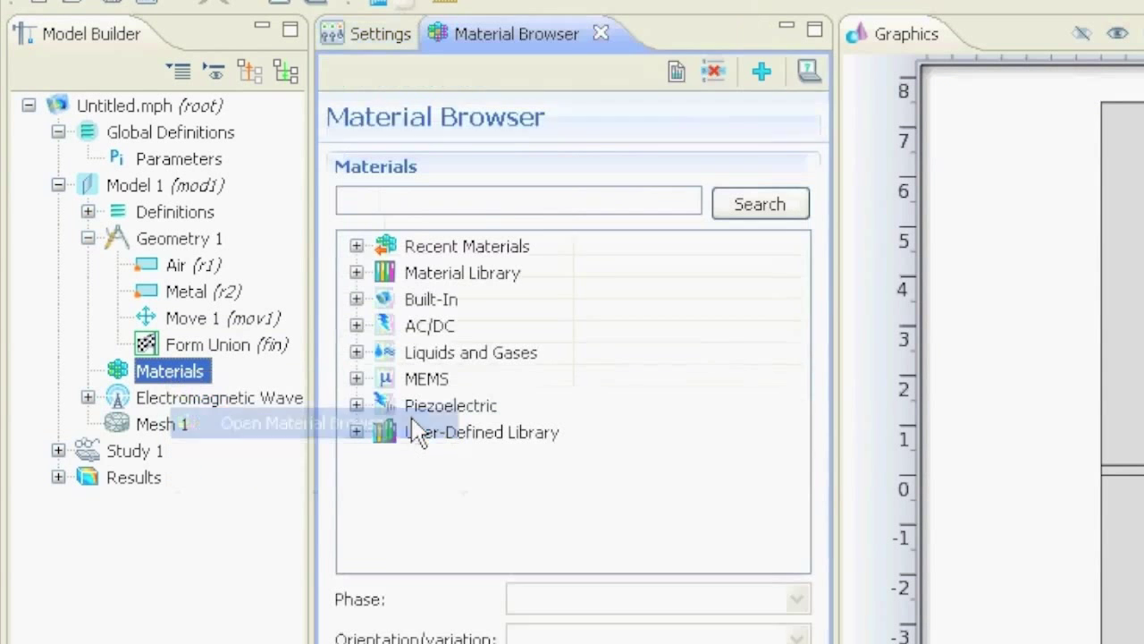
{"action": "left_click", "coordinate": [419, 433]}
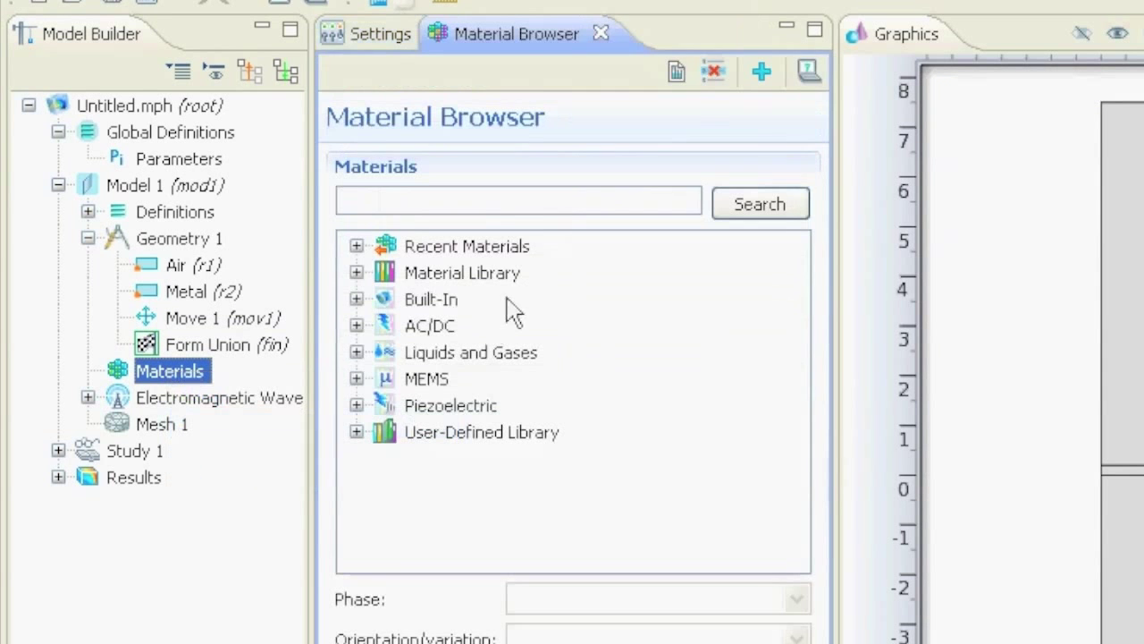
{"action": "double_click", "coordinate": [423, 302]}
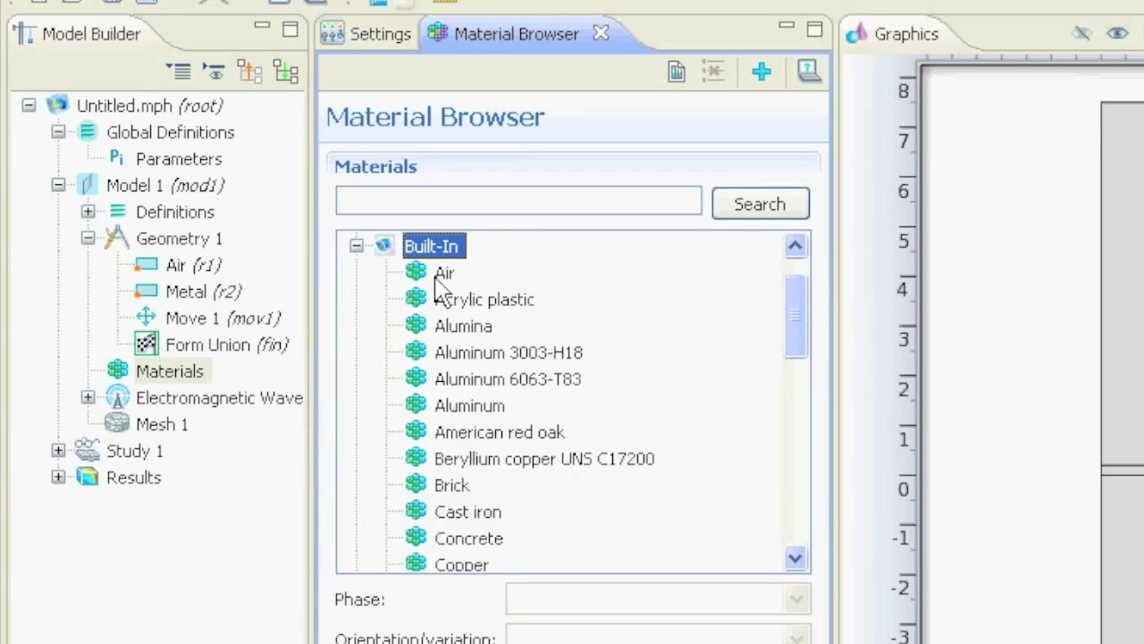
{"action": "left_click", "coordinate": [356, 245]}
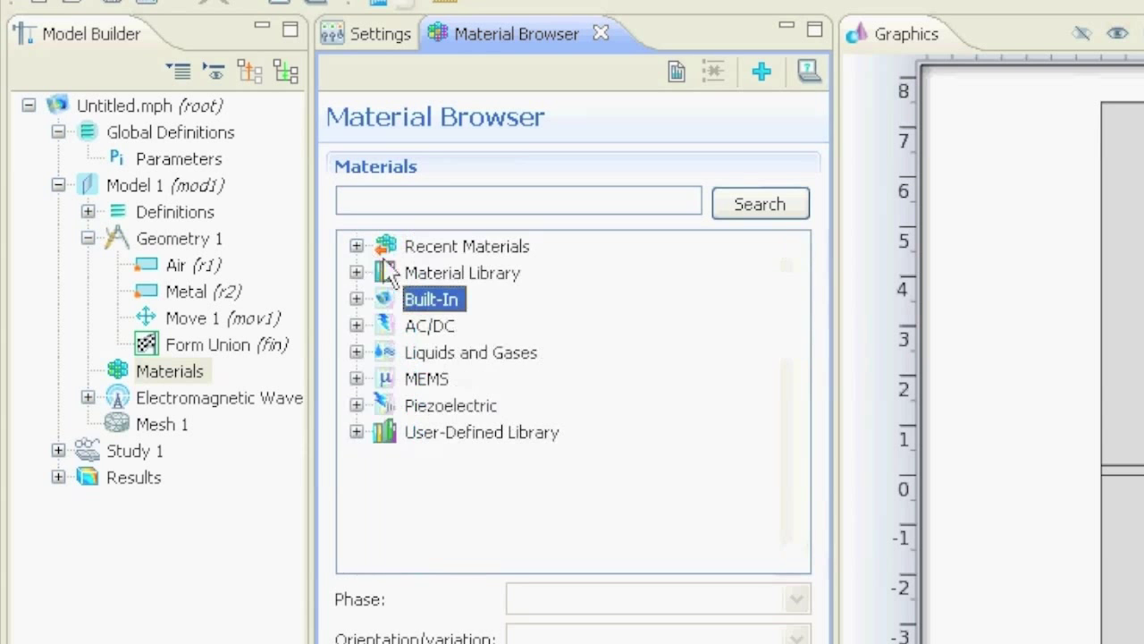
{"action": "left_click", "coordinate": [357, 272]}
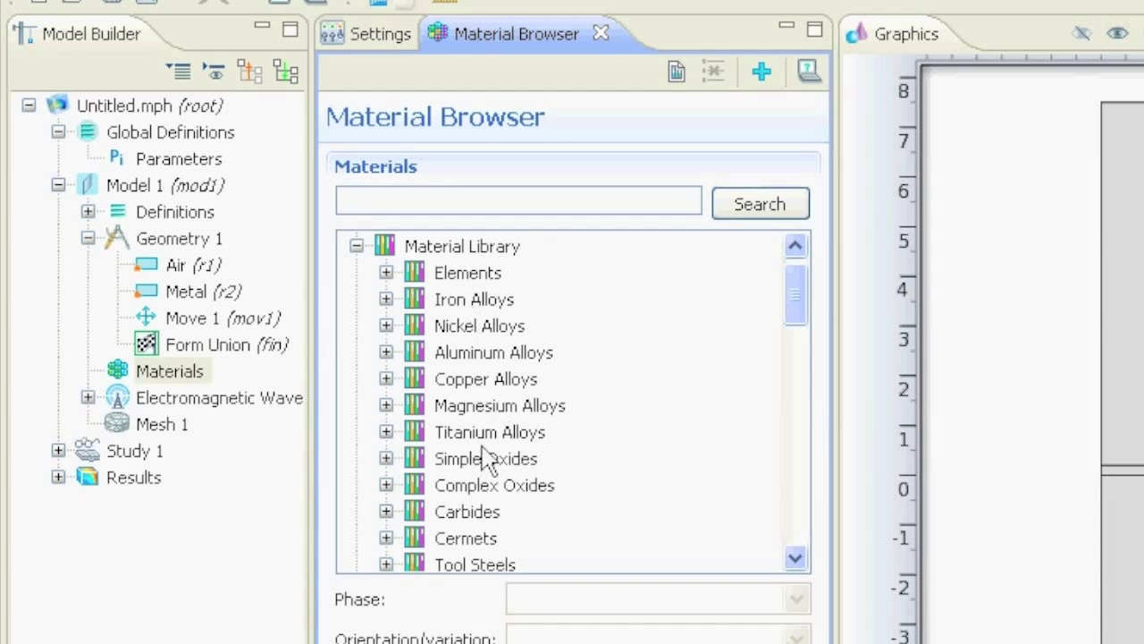
{"action": "left_click", "coordinate": [357, 247]}
- Search the materials for air and add the built-in Air material to the model
{"action": "left_click", "coordinate": [426, 202]}
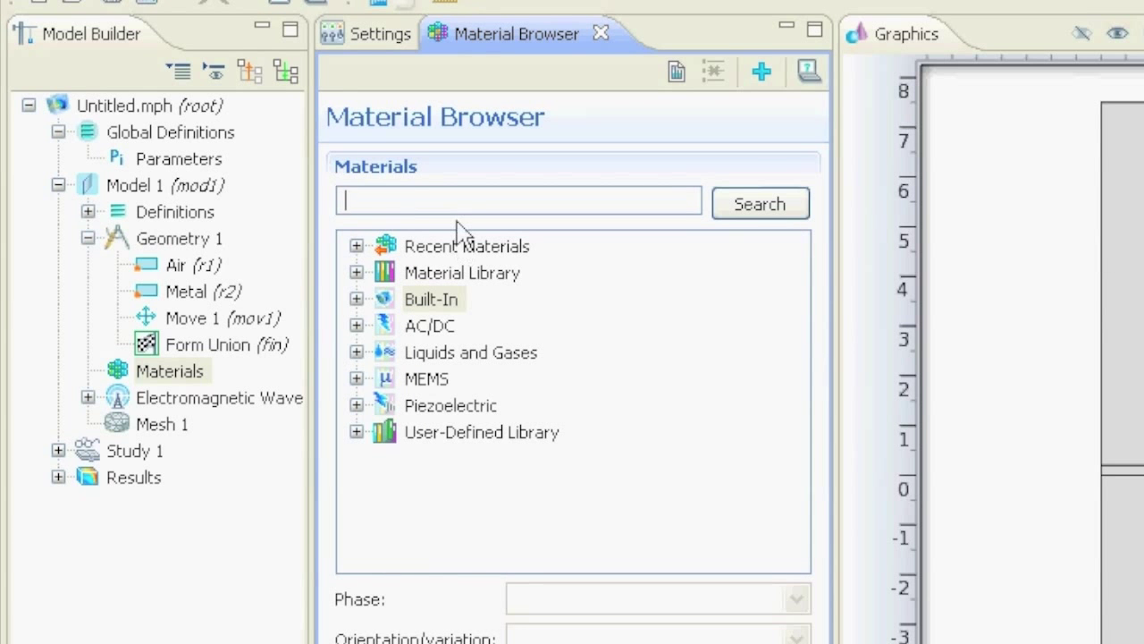
{"action": "left_click", "coordinate": [753, 207]}
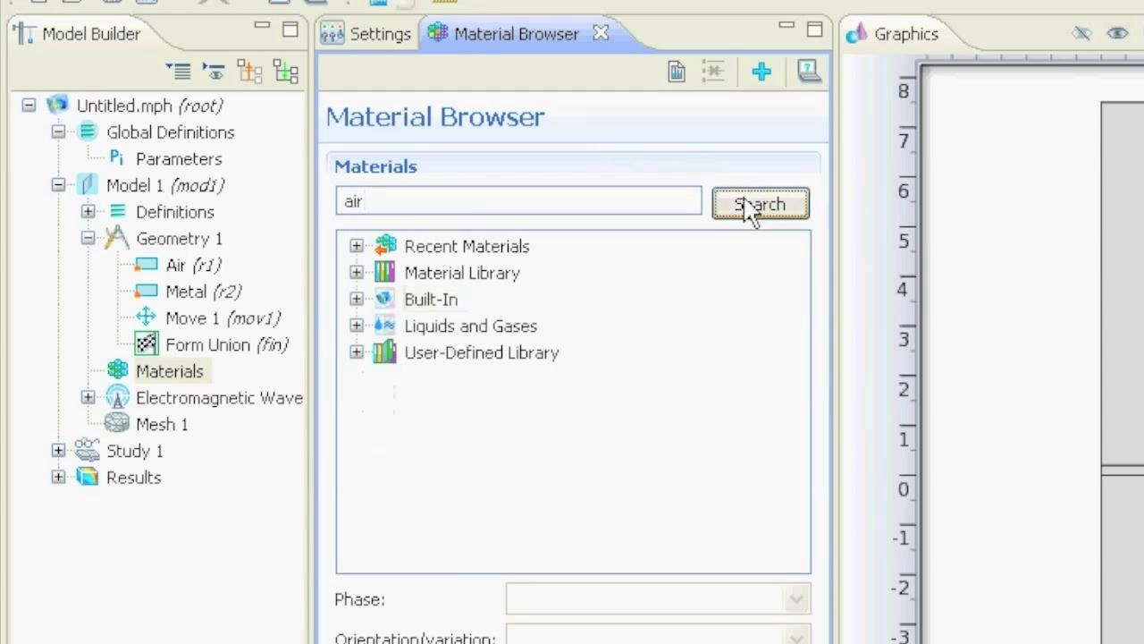
{"action": "left_click", "coordinate": [357, 299]}
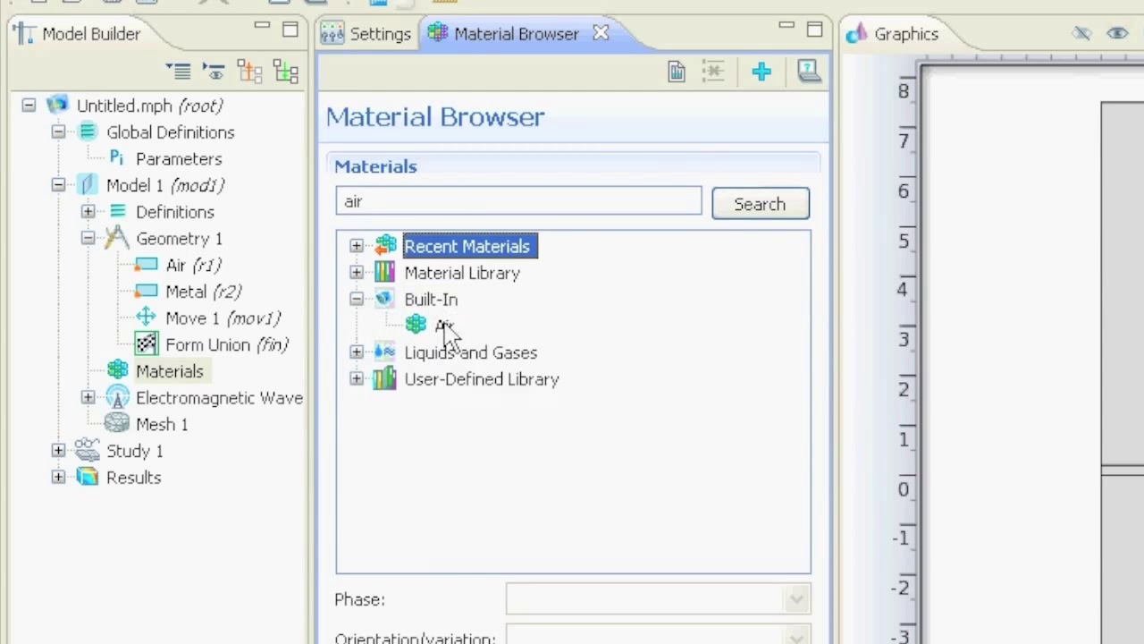
{"action": "left_click", "coordinate": [356, 273]}
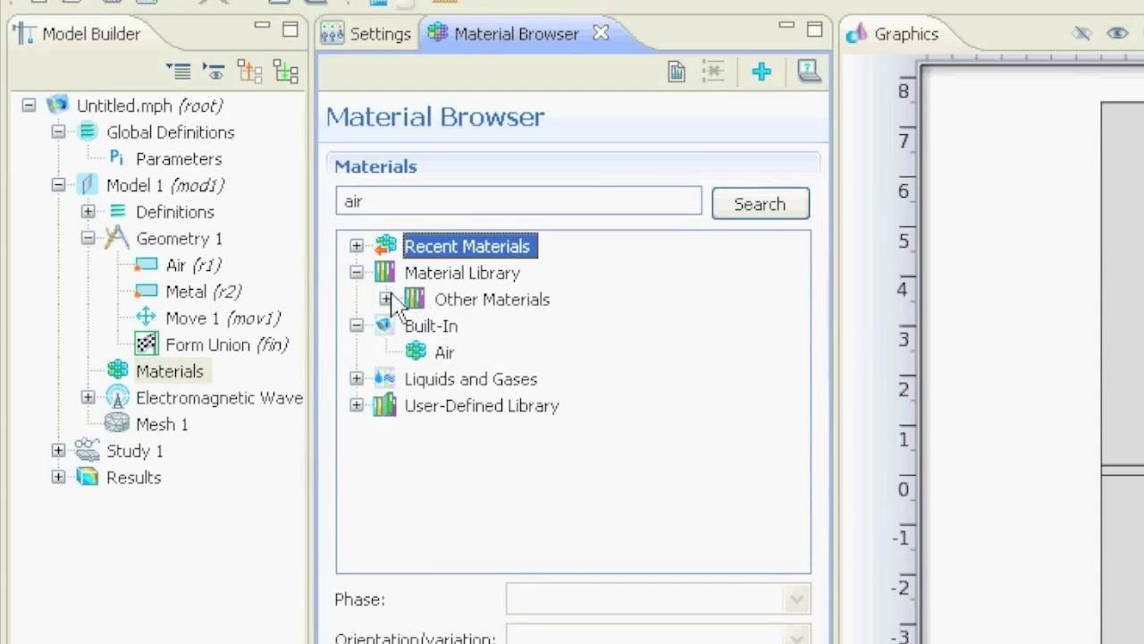
{"action": "left_click", "coordinate": [387, 298]}
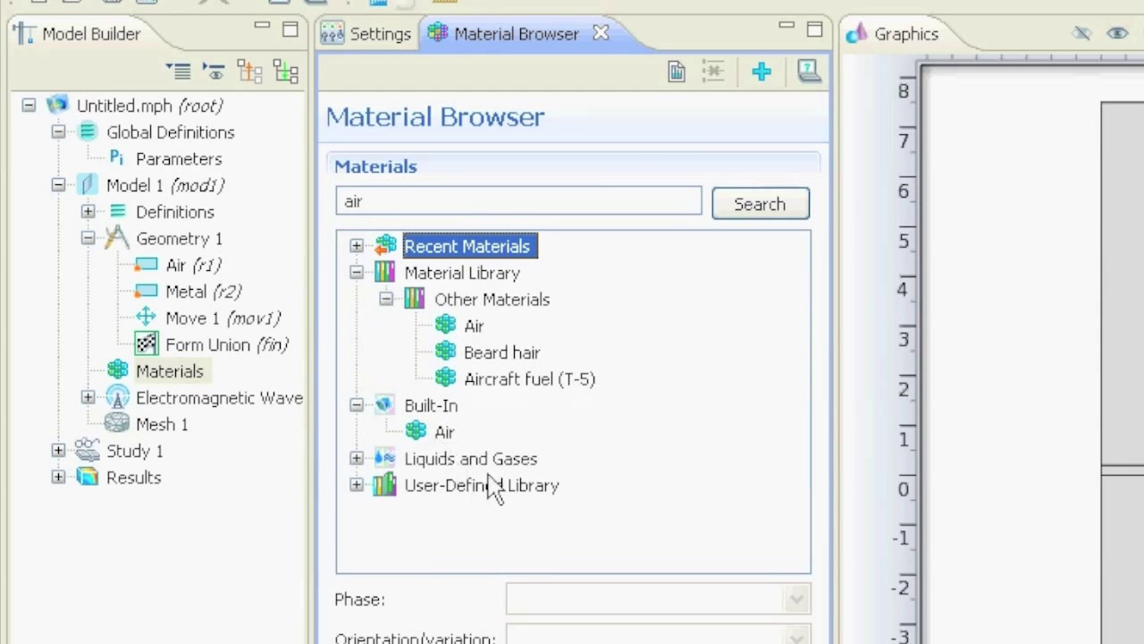
{"action": "right_click", "coordinate": [445, 437]}
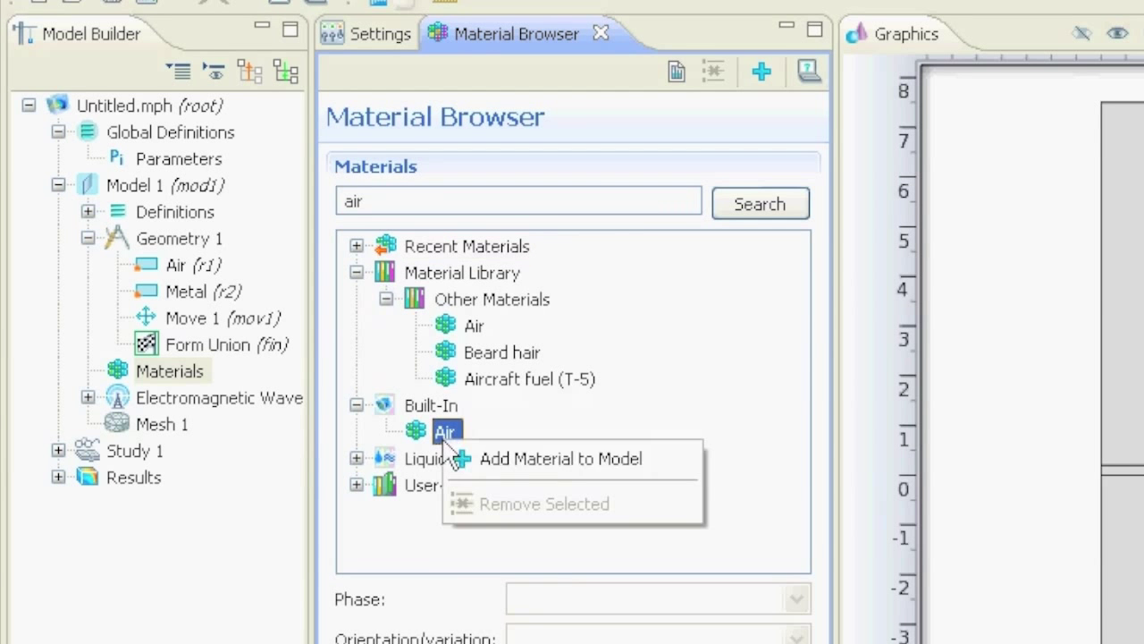
{"action": "left_click", "coordinate": [550, 461]}
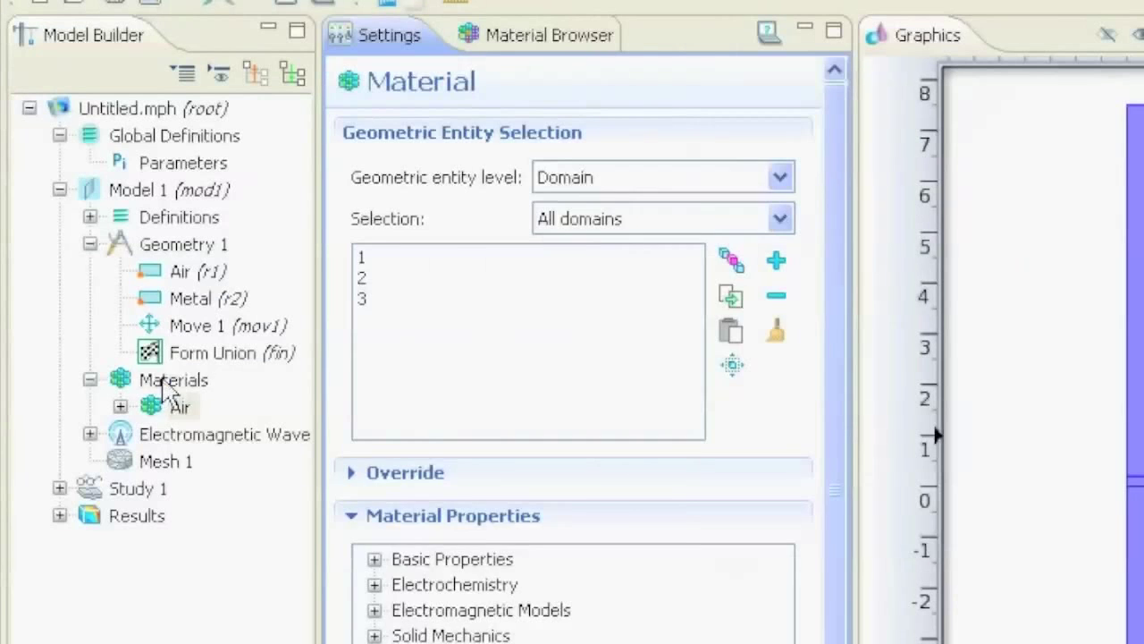
- Clear the air search in the Material Browser and add built-in Alumina to the model
{"action": "right_click", "coordinate": [108, 242]}
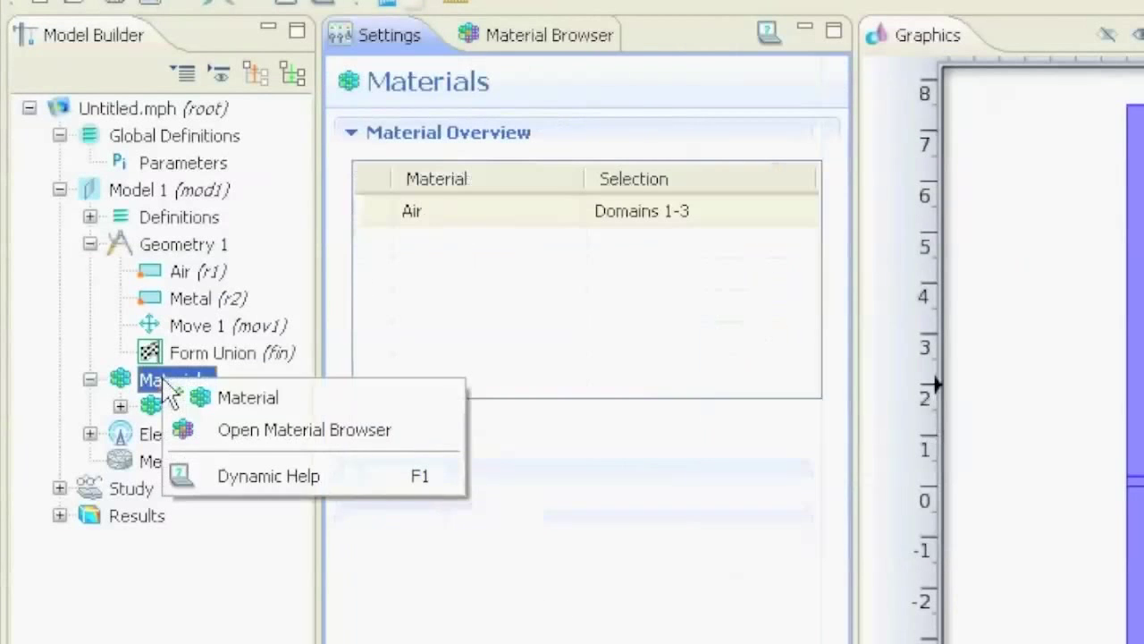
{"action": "left_click", "coordinate": [246, 433]}
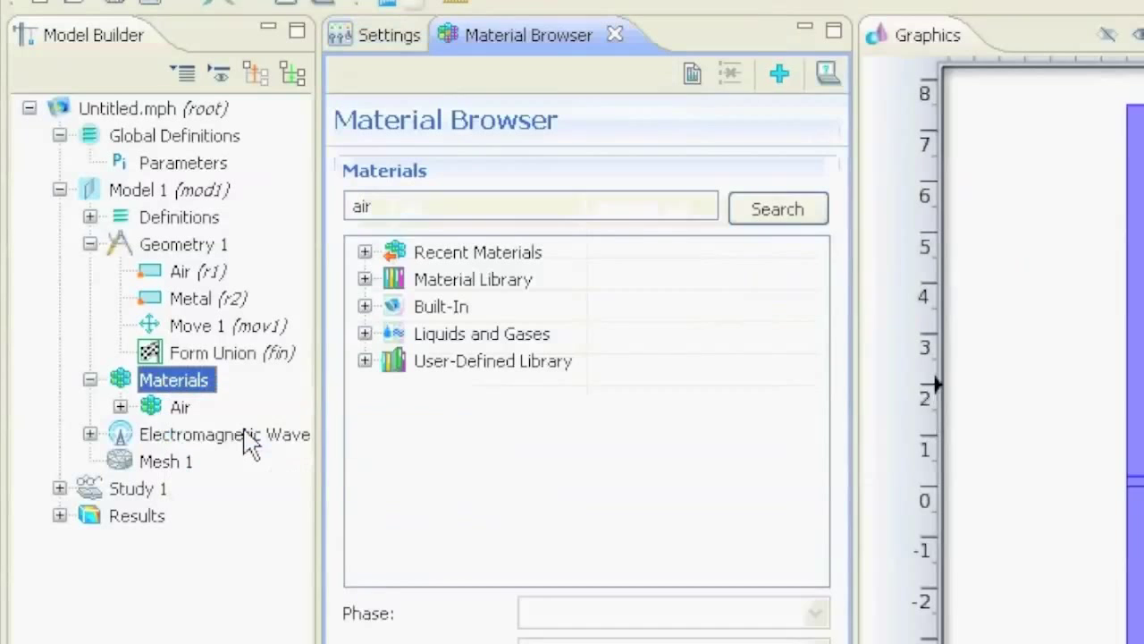
{"action": "double_click", "coordinate": [398, 208]}
{"action": "key", "text": "BackSpace"}
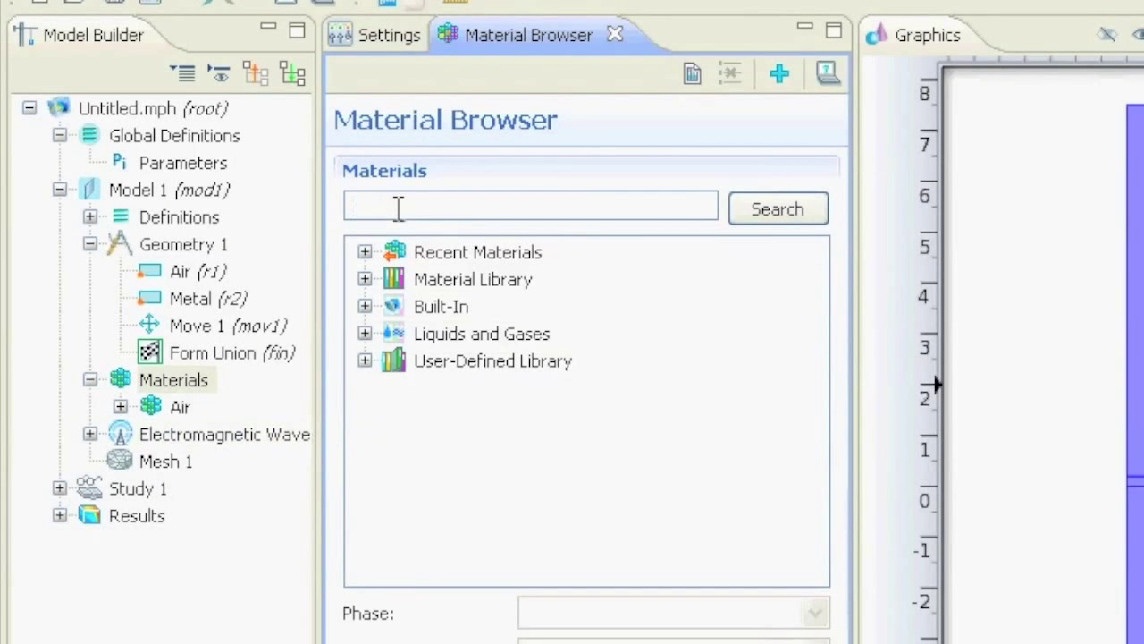
{"action": "left_click", "coordinate": [760, 220]}
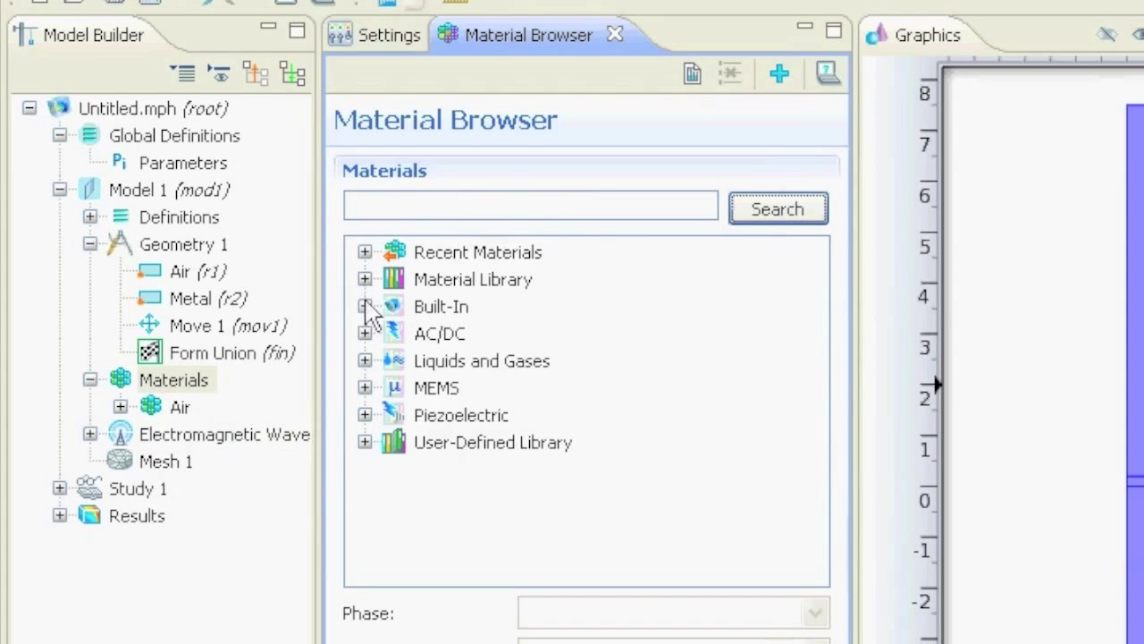
{"action": "left_click", "coordinate": [365, 307]}
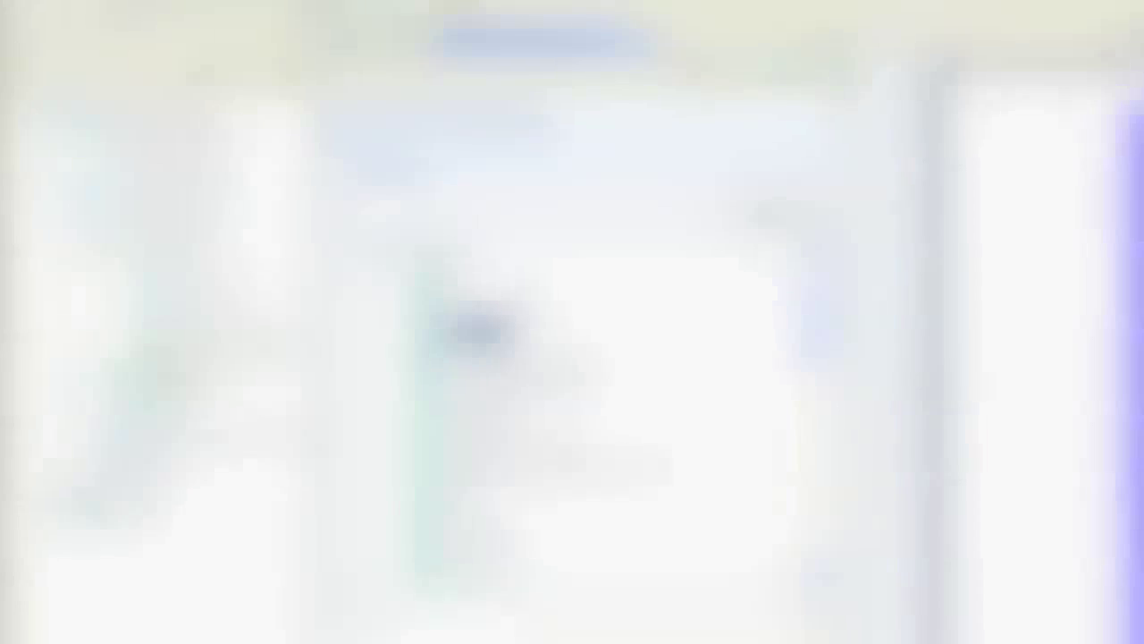
{"action": "right_click", "coordinate": [491, 337]}
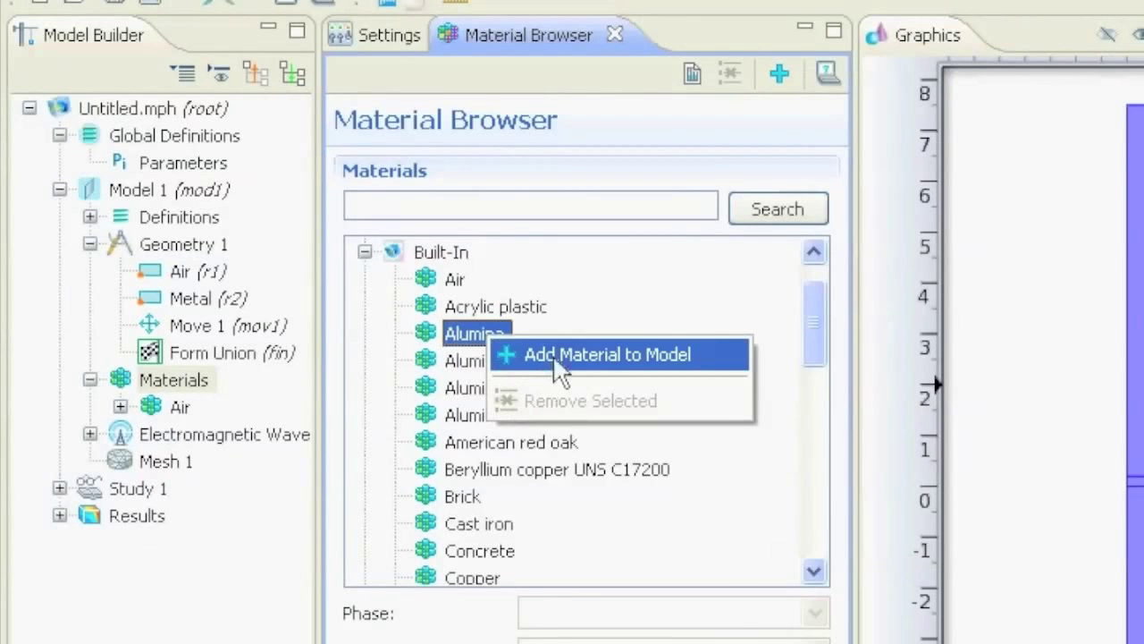
{"action": "left_click", "coordinate": [588, 355]}
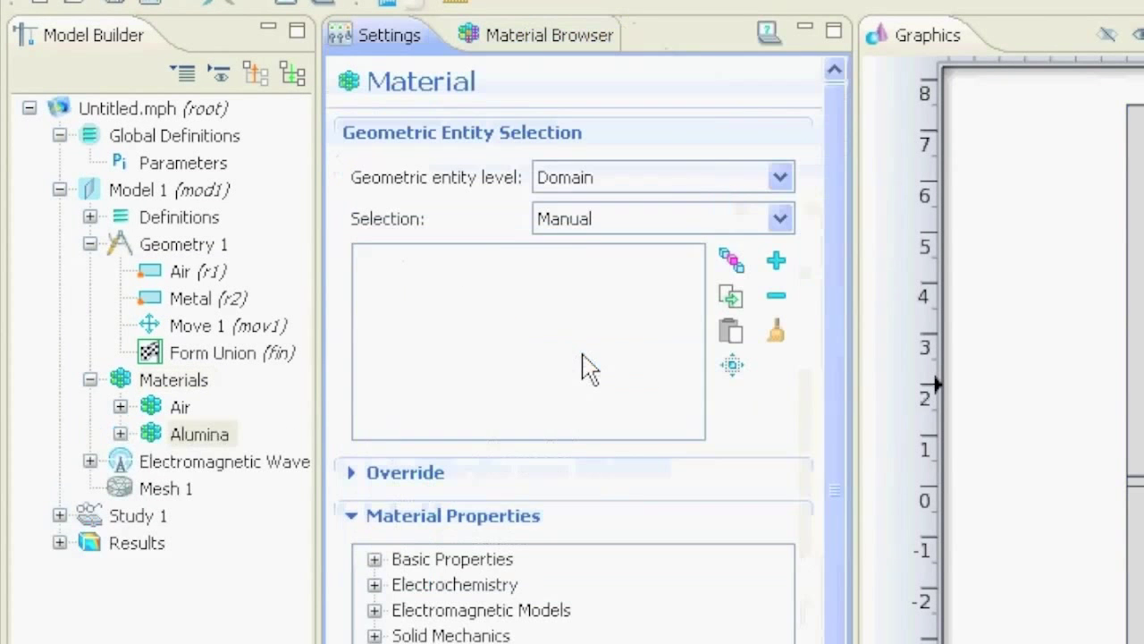
- Add Iron Alloys > 1006 (UNS G10060) from the Material Library to the model
{"action": "left_click", "coordinate": [195, 381]}
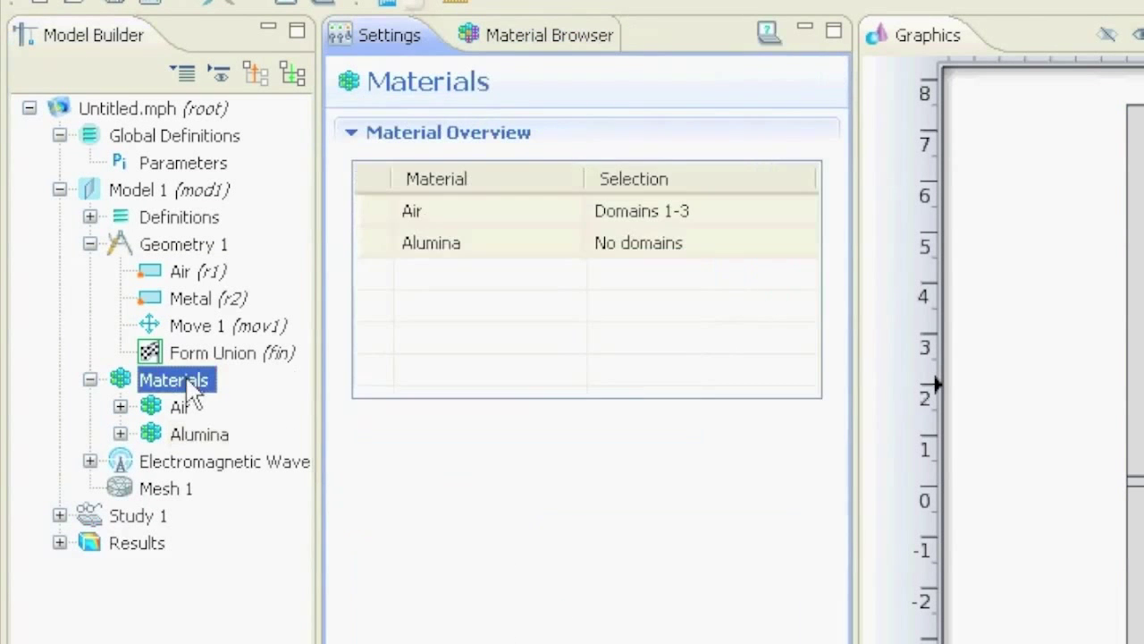
{"action": "left_click", "coordinate": [569, 40]}
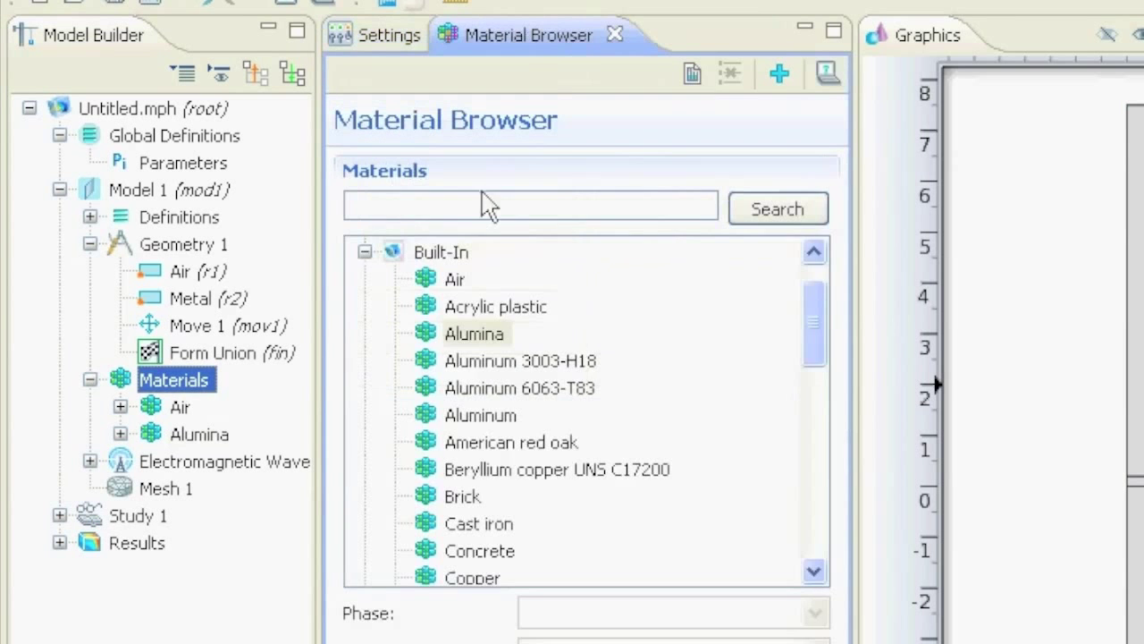
{"action": "left_click", "coordinate": [365, 252]}
{"action": "left_click", "coordinate": [365, 279]}
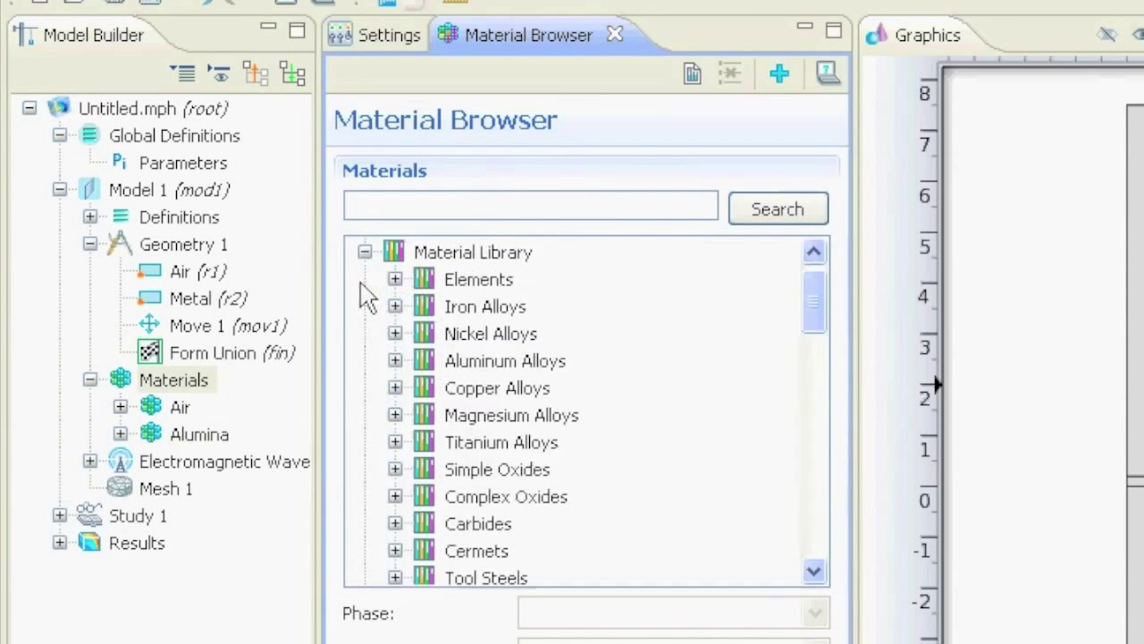
{"action": "left_click", "coordinate": [394, 306]}
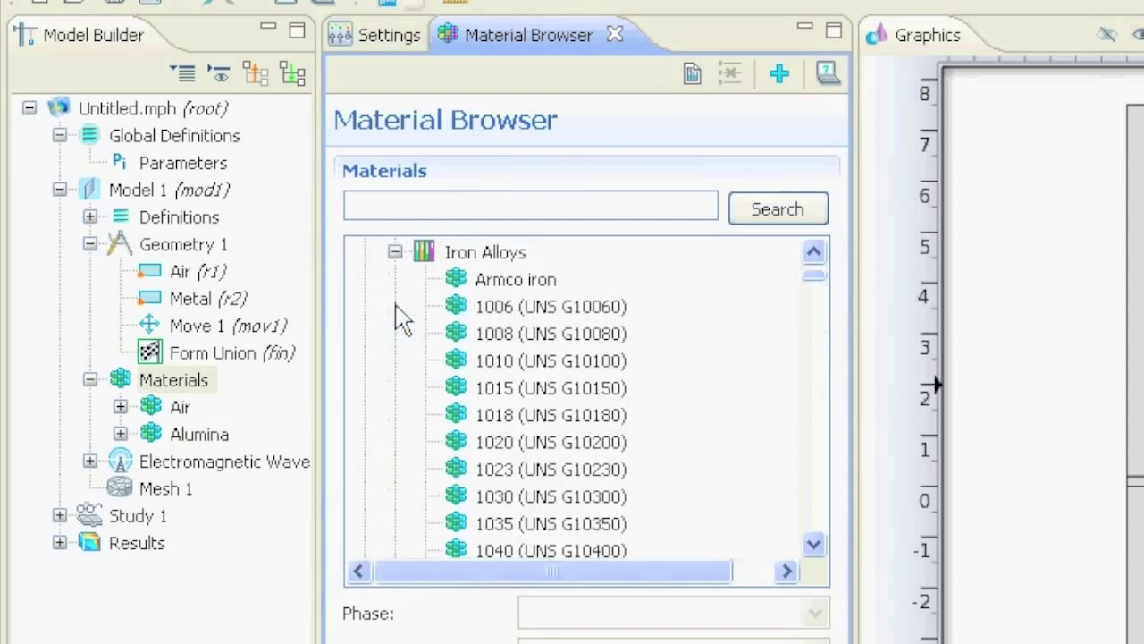
{"action": "right_click", "coordinate": [497, 313]}
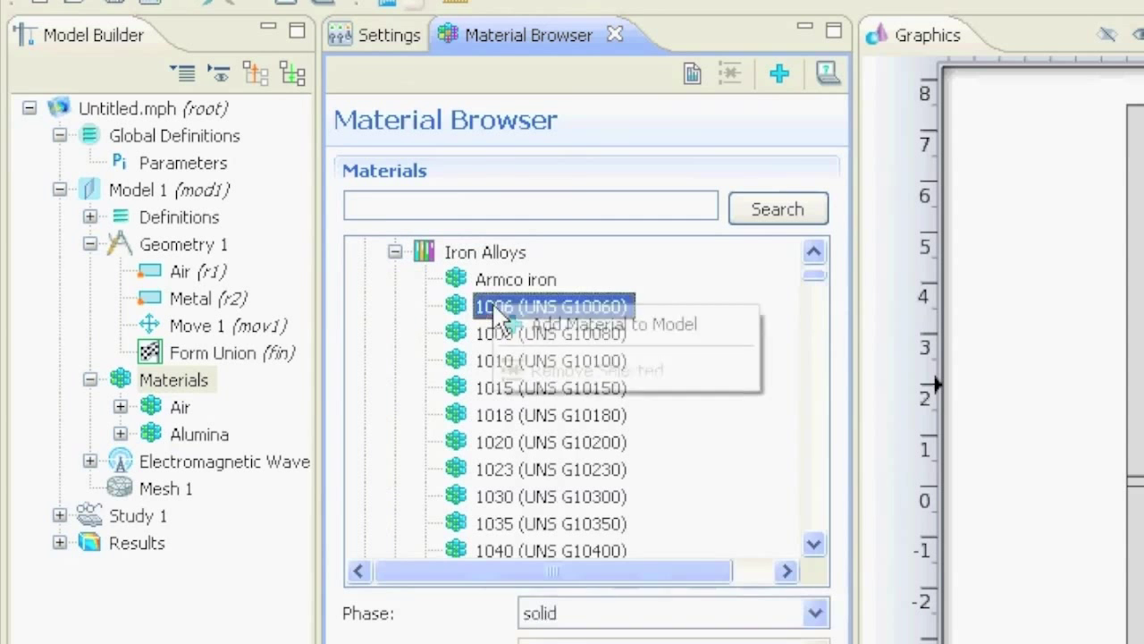
{"action": "left_click", "coordinate": [552, 329]}
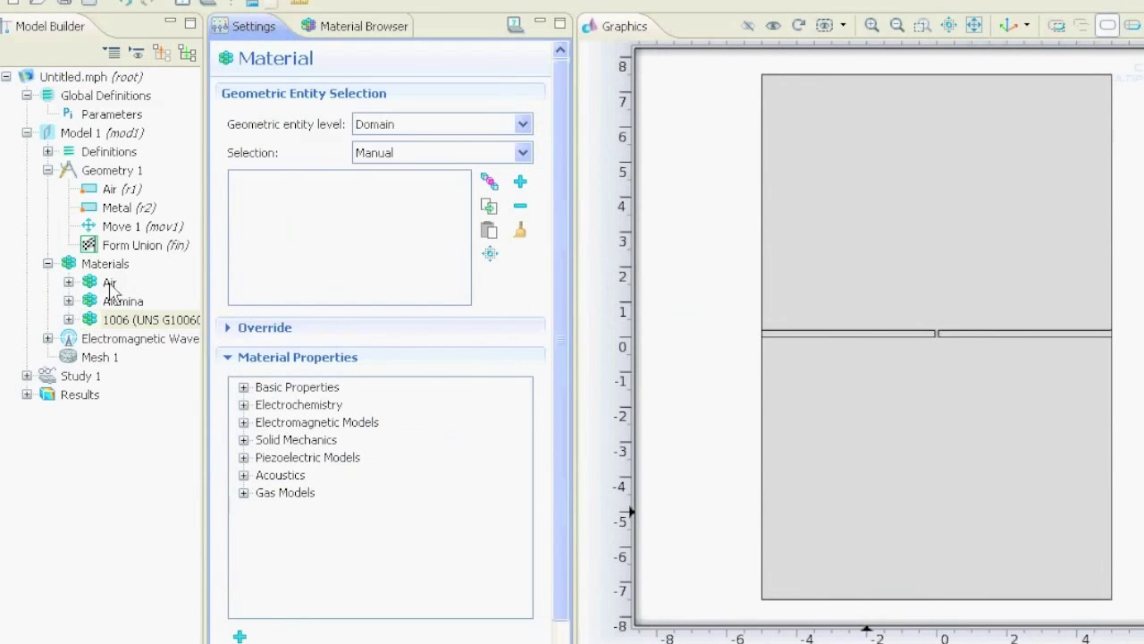
- Confirm Air covers domains 1, 2 and 3, then view Alumina and the Metal rectangle settings
{"action": "left_click", "coordinate": [109, 283]}
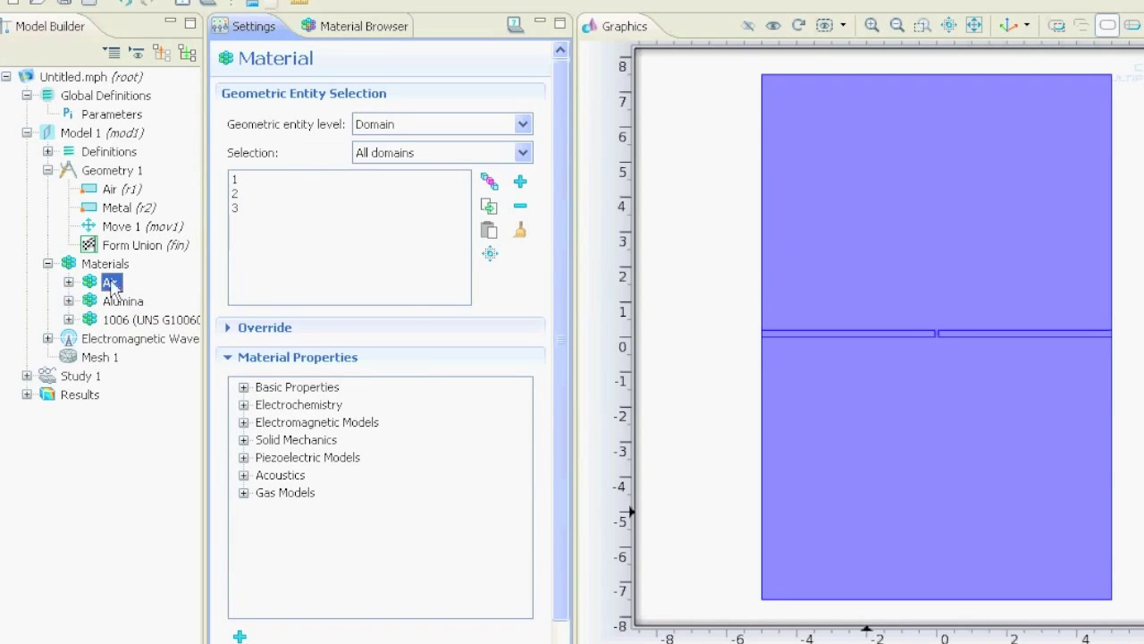
{"action": "left_click", "coordinate": [236, 181]}
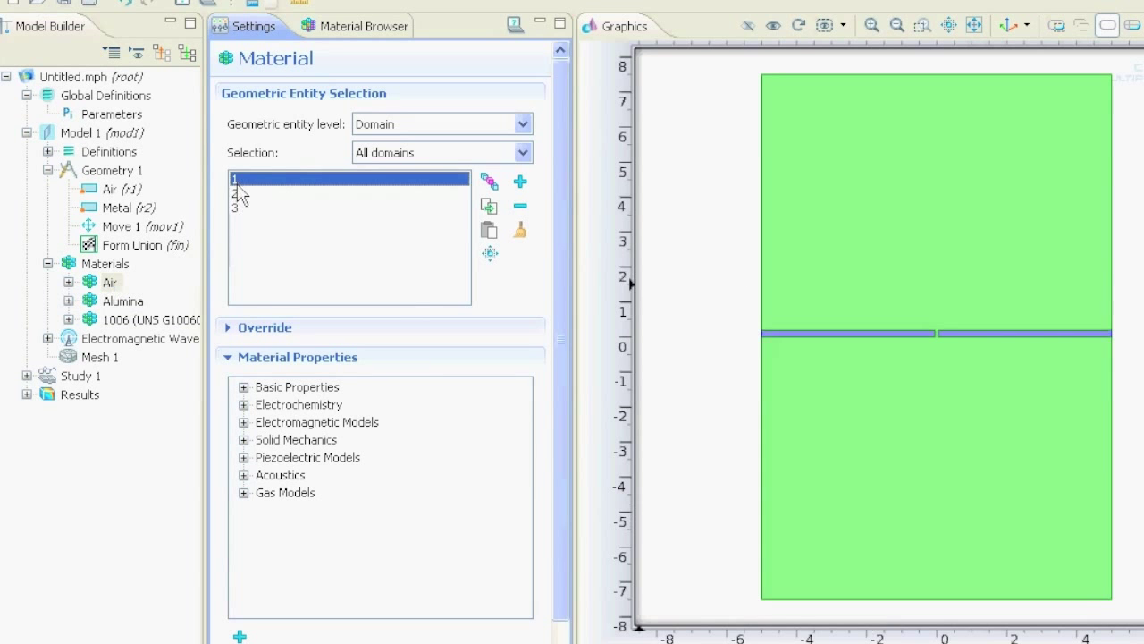
{"action": "left_click", "coordinate": [236, 194]}
{"action": "left_click", "coordinate": [244, 210]}
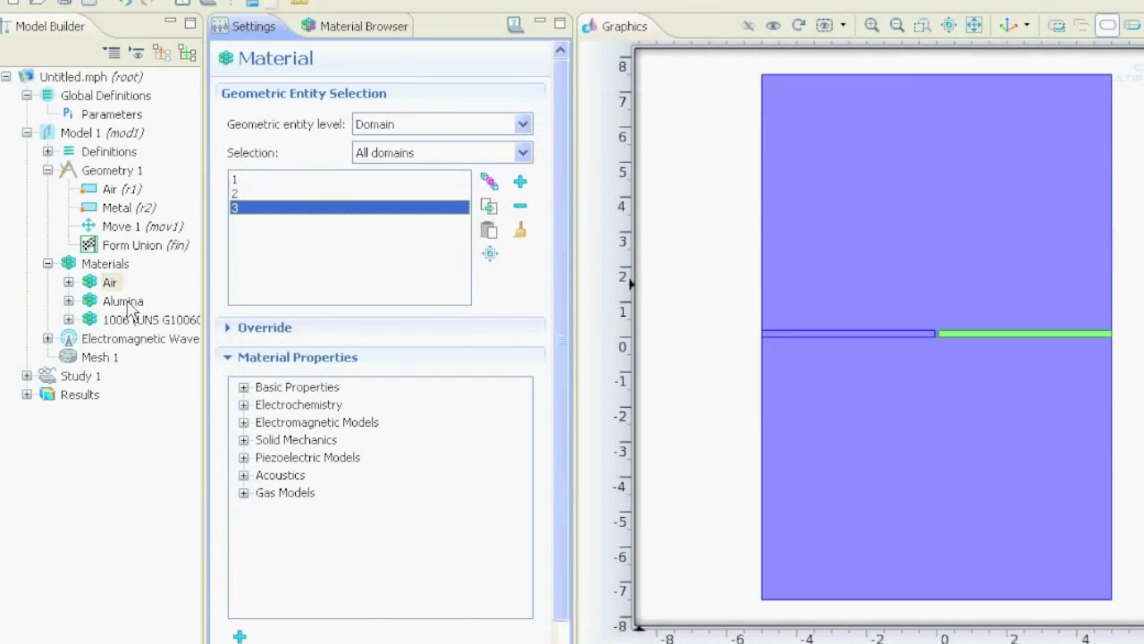
{"action": "left_click", "coordinate": [130, 306]}
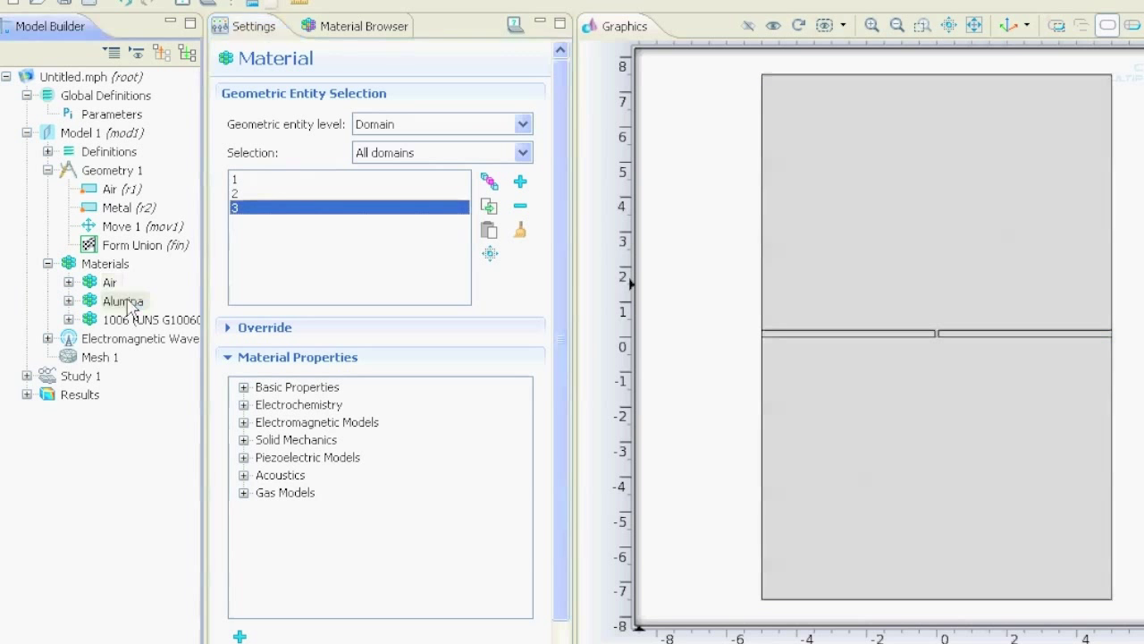
{"action": "left_click", "coordinate": [132, 212]}
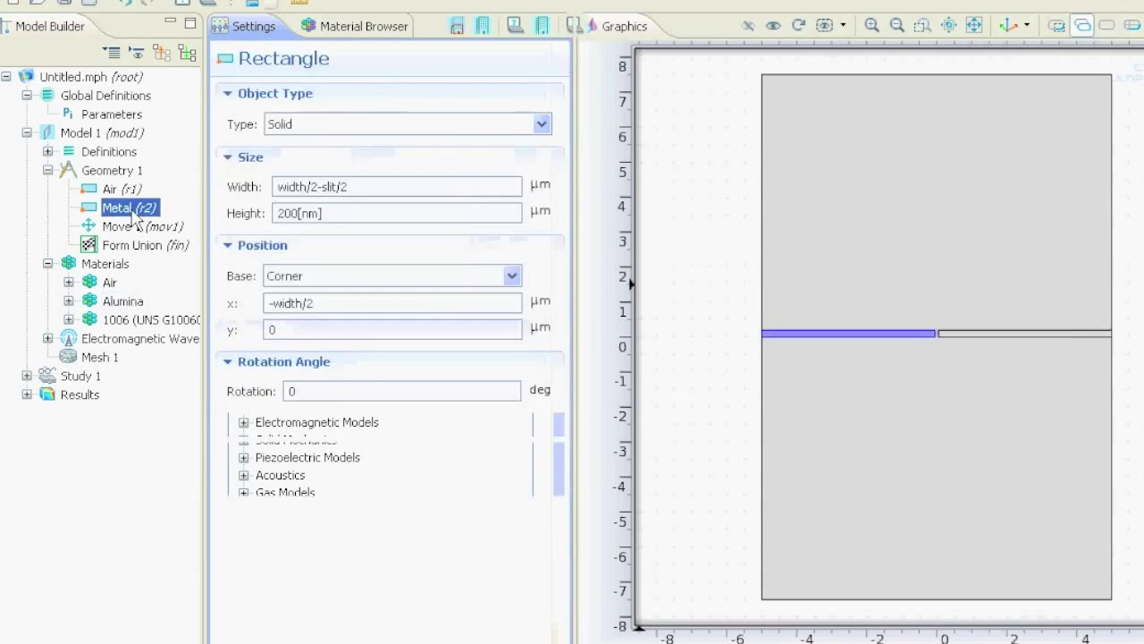
- Assign the left strip, domain 2, to Alumina and confirm Air is overridden there
{"action": "left_click", "coordinate": [123, 304]}
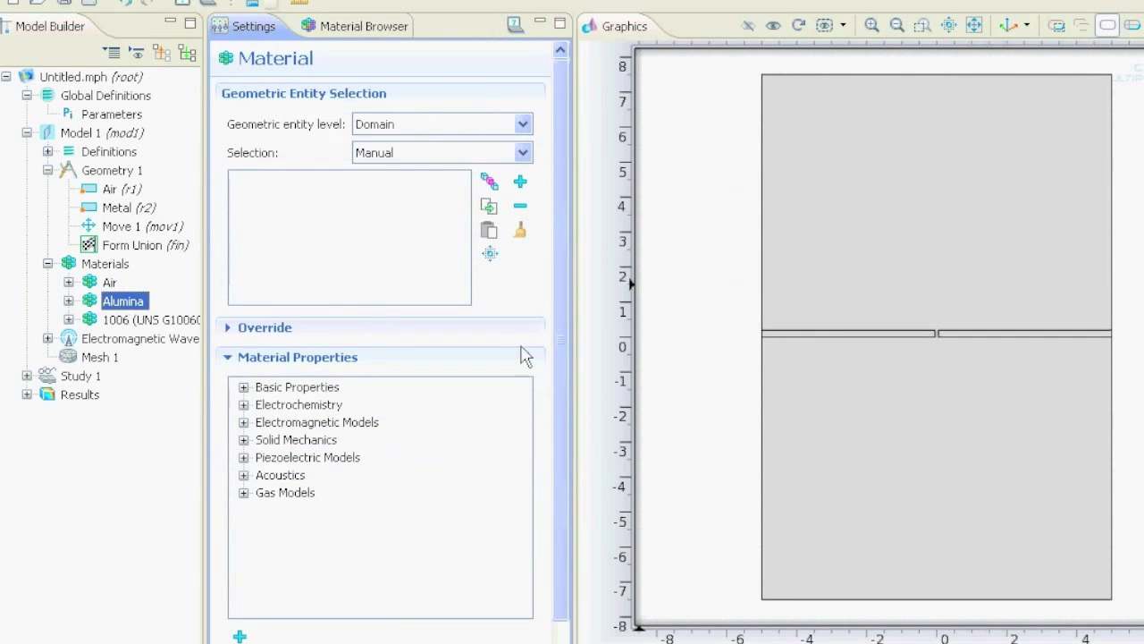
{"action": "left_click", "coordinate": [815, 335]}
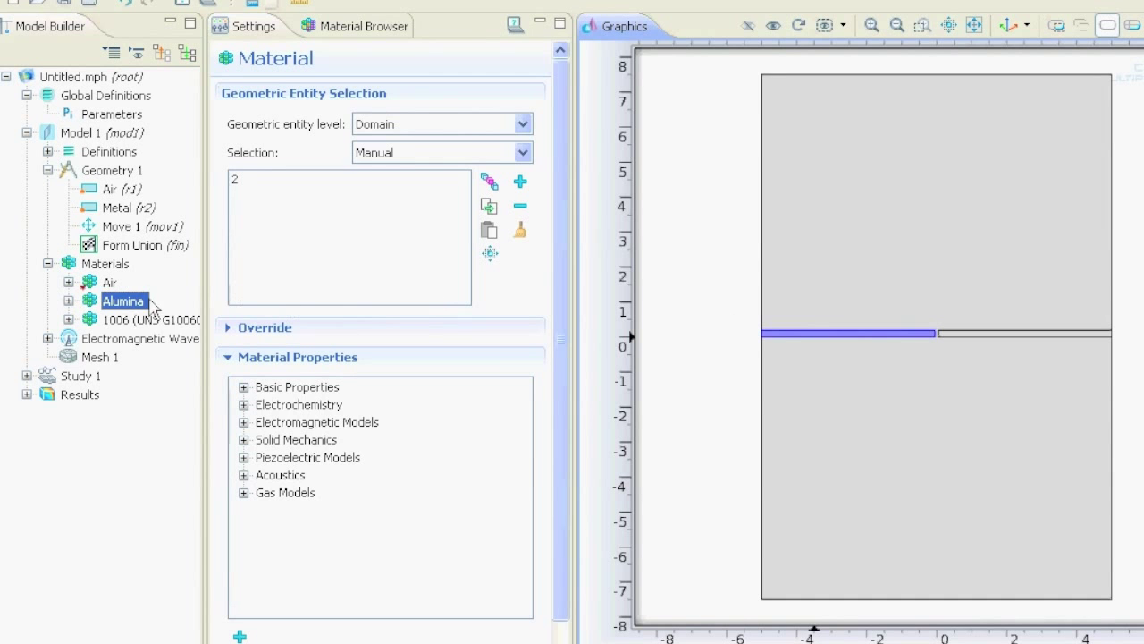
{"action": "left_click", "coordinate": [134, 320]}
{"action": "left_click", "coordinate": [113, 304]}
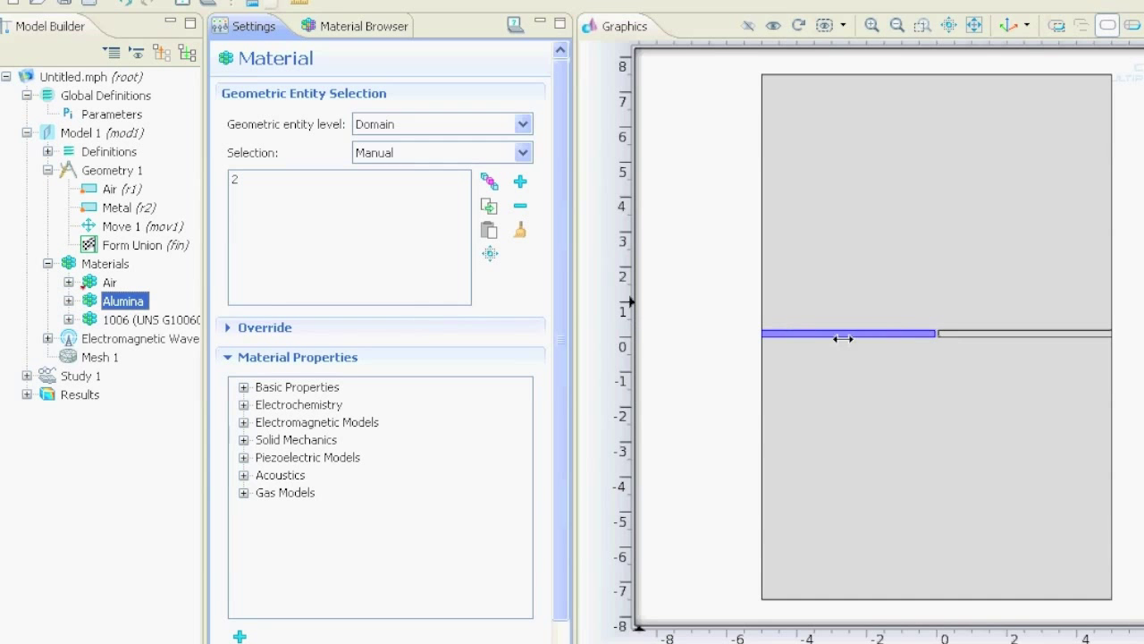
{"action": "left_click", "coordinate": [110, 283]}
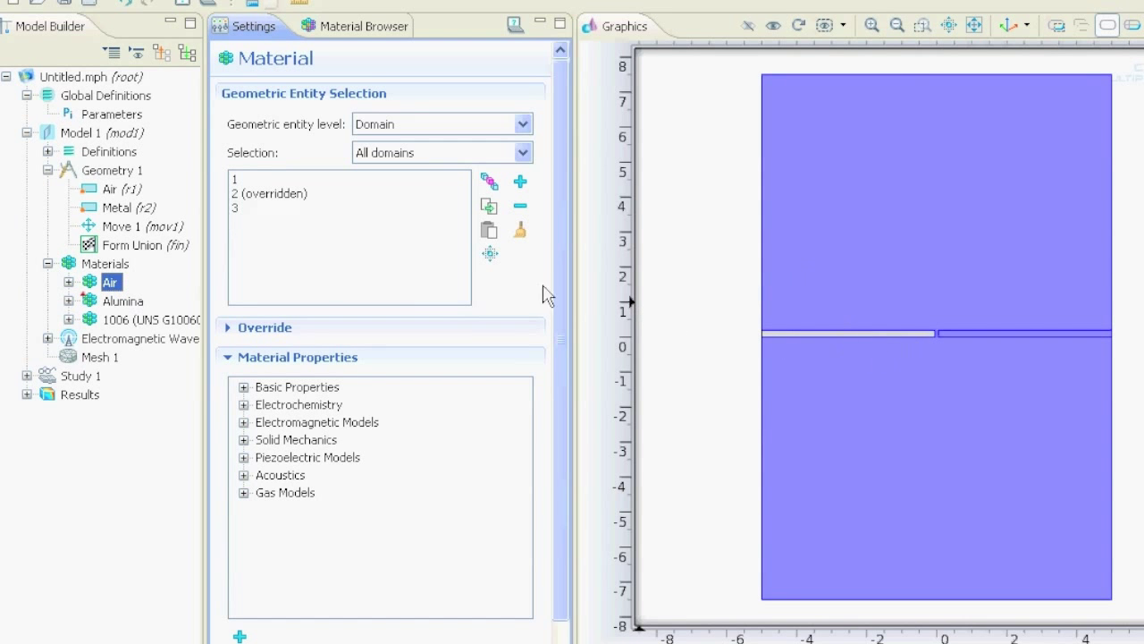
{"action": "left_click", "coordinate": [289, 204]}
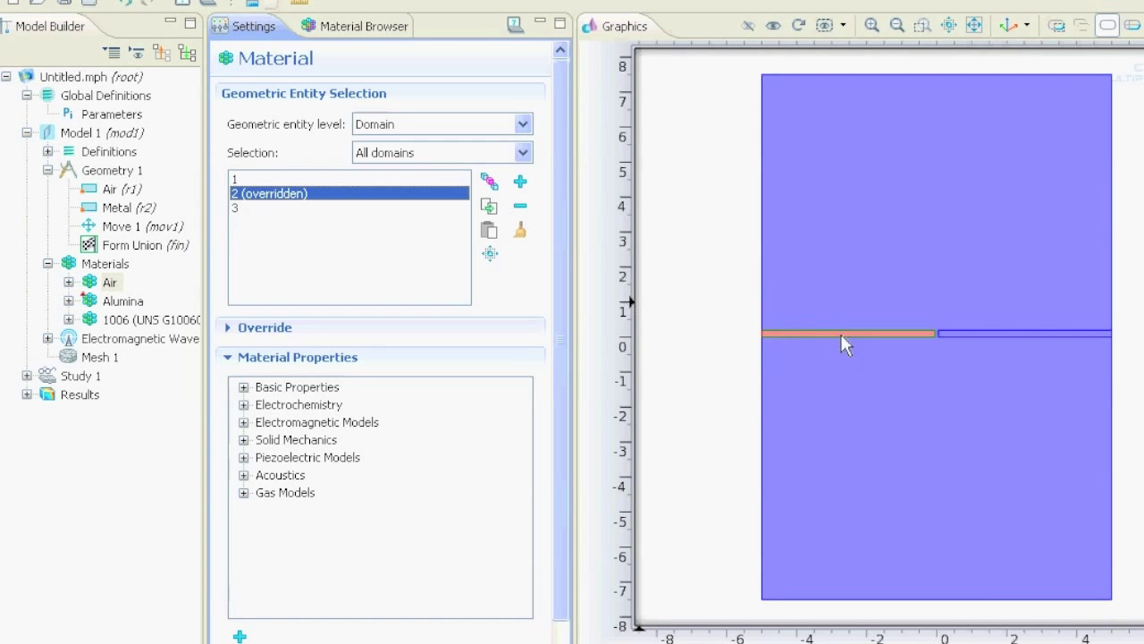
- Add the right strip, domain 3, to Alumina and verify Air is overridden on both
{"action": "left_click", "coordinate": [122, 301]}
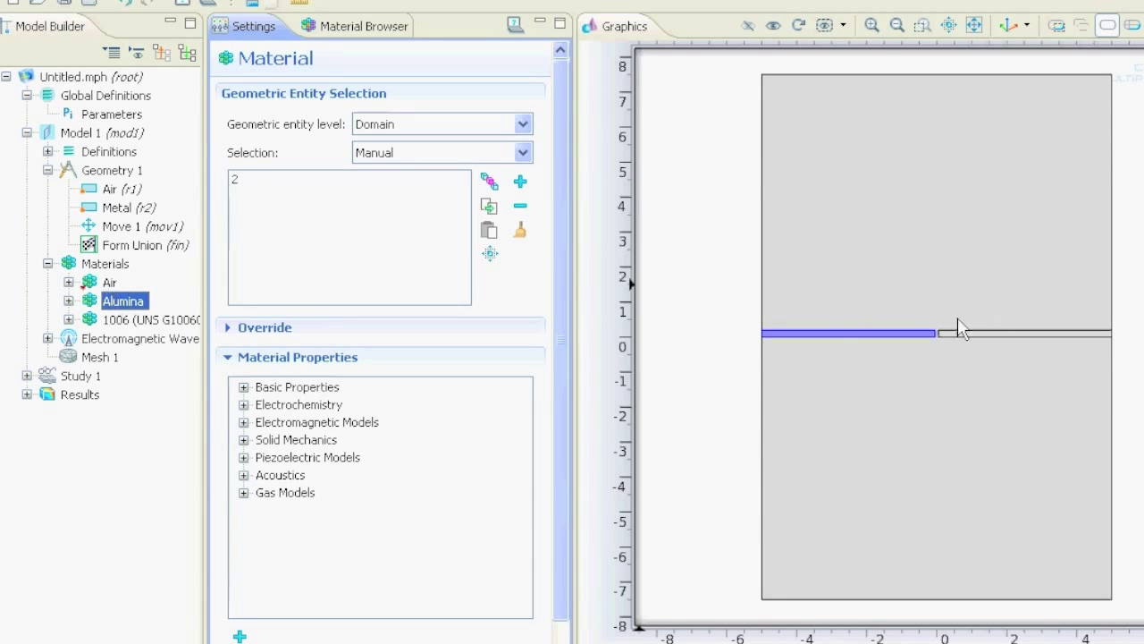
{"action": "left_click", "coordinate": [1007, 336]}
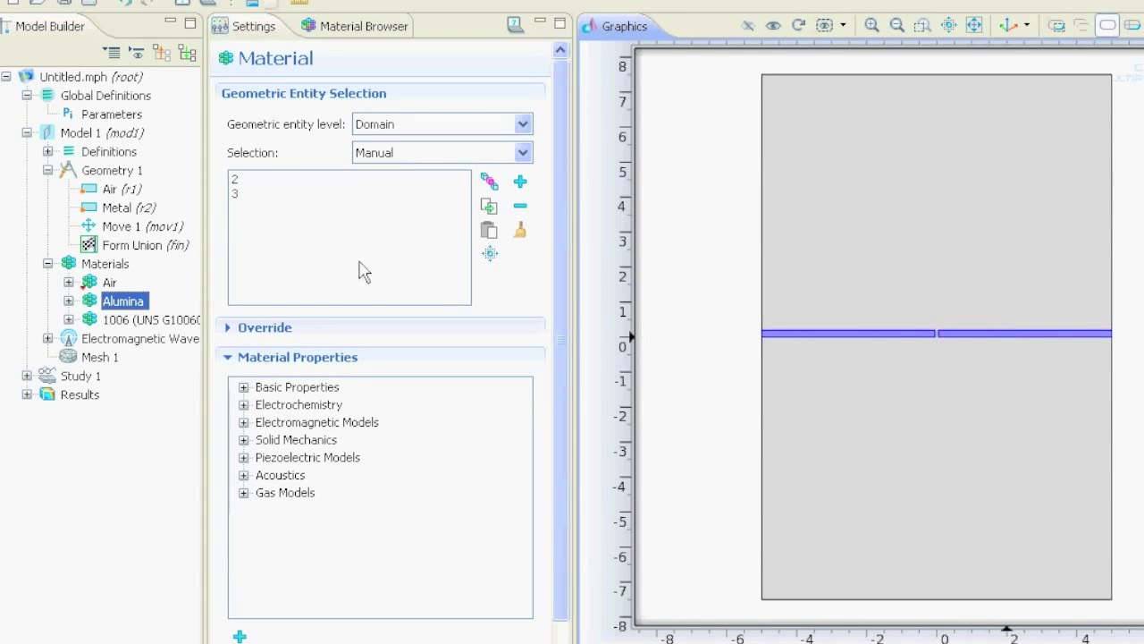
{"action": "left_click", "coordinate": [109, 283]}
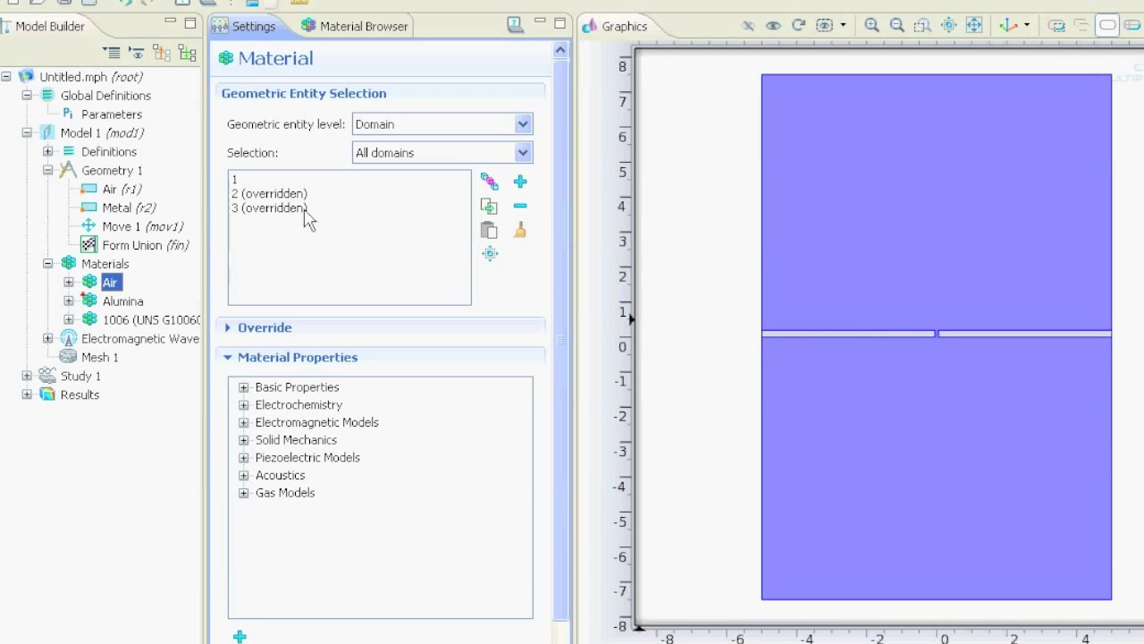
{"action": "left_click", "coordinate": [154, 322]}
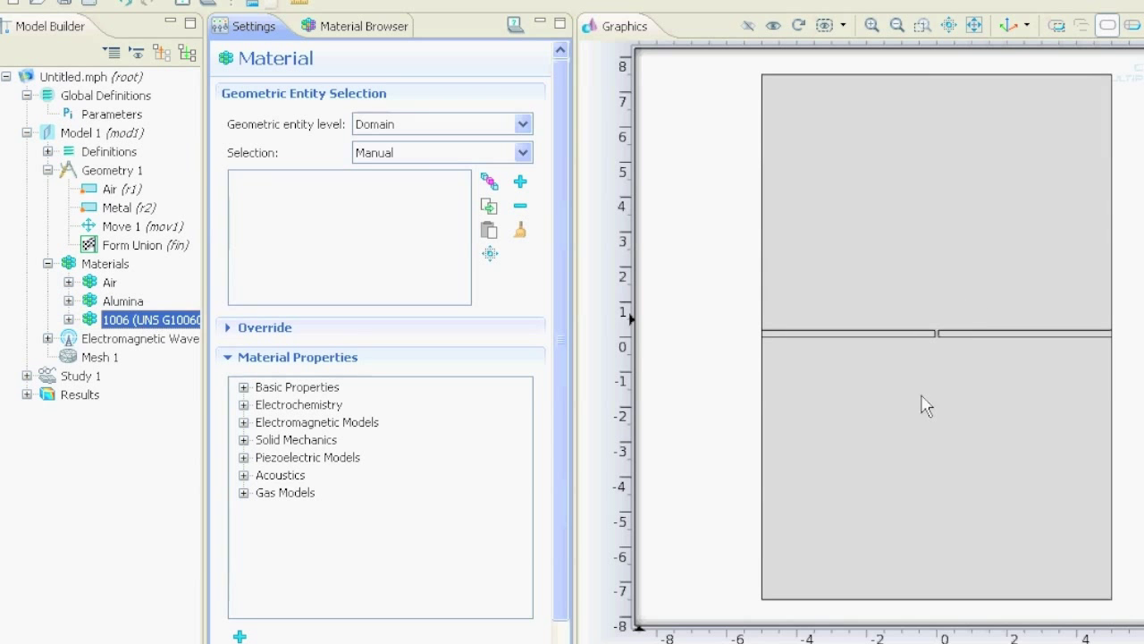
{"action": "left_click", "coordinate": [864, 344]}
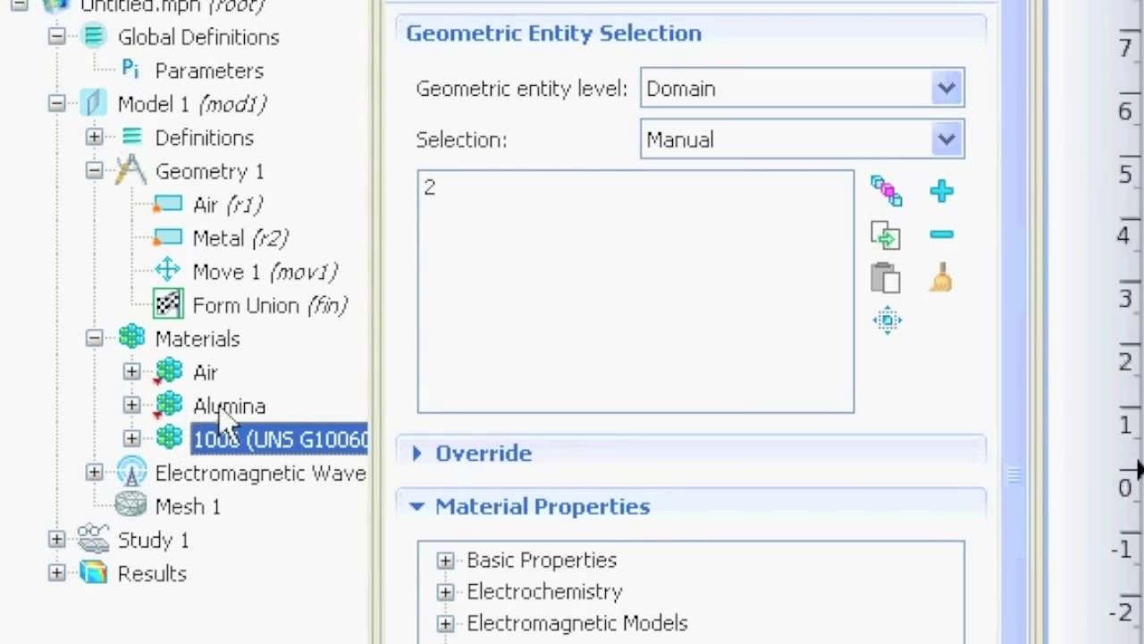
{"action": "left_click", "coordinate": [223, 411]}
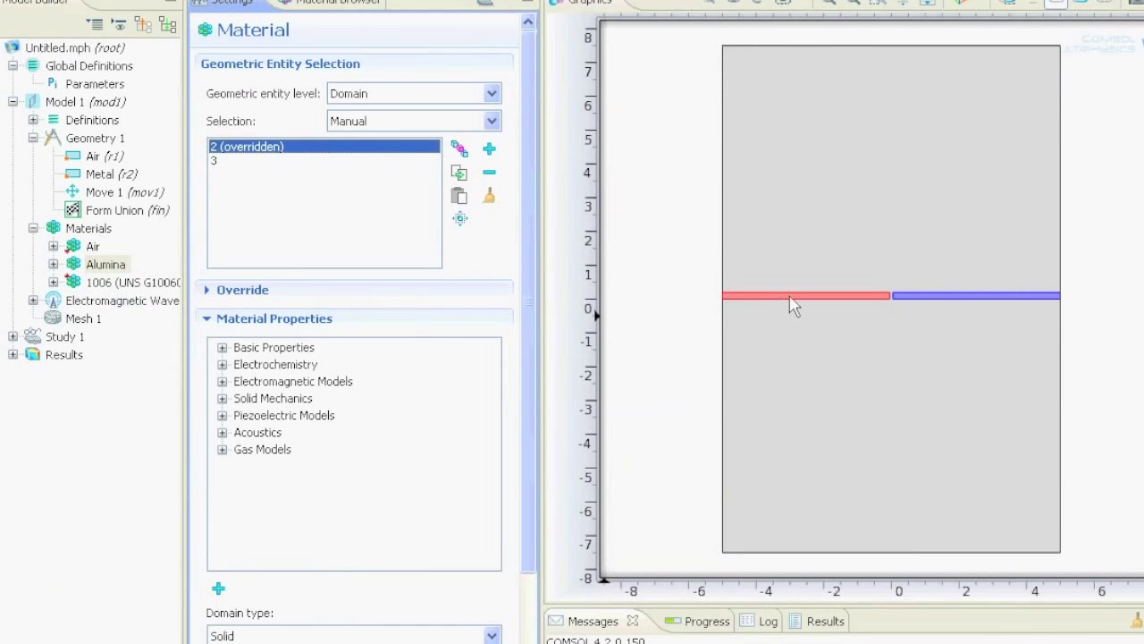
{"action": "left_click", "coordinate": [125, 283]}
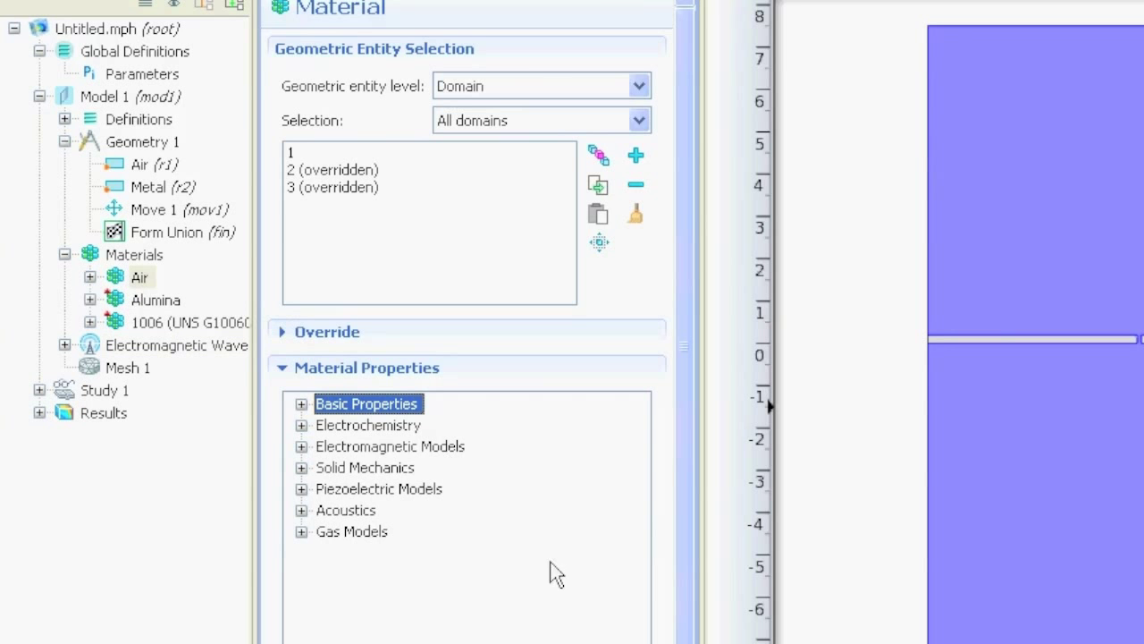
- Inspect the electrical conductivity entries in the Alumina and 1006 Material Contents tables
{"action": "scroll", "coordinate": [505, 637], "scroll_direction": "down", "scroll_amount": 3}
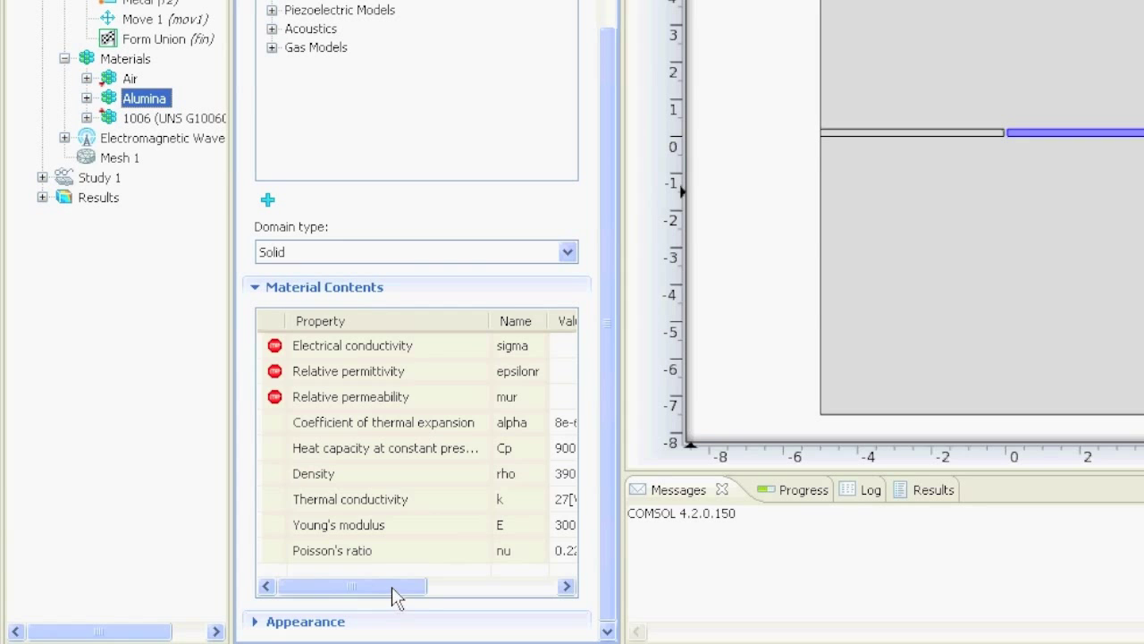
{"action": "left_click_drag", "start_coordinate": [392, 587], "coordinate": [406, 590]}
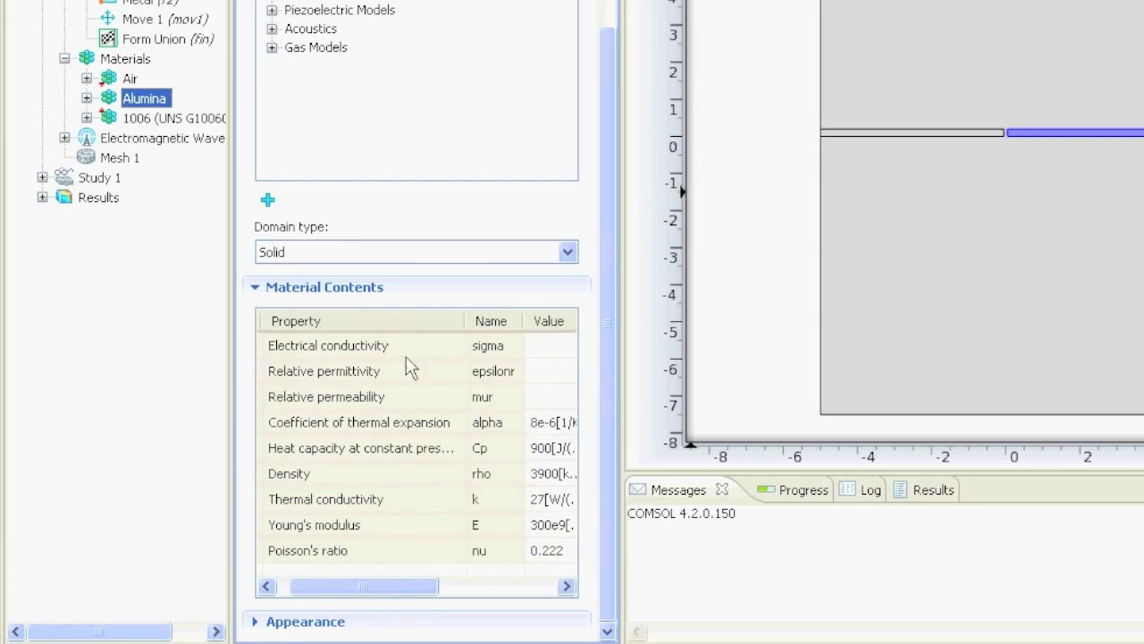
{"action": "left_click", "coordinate": [554, 349]}
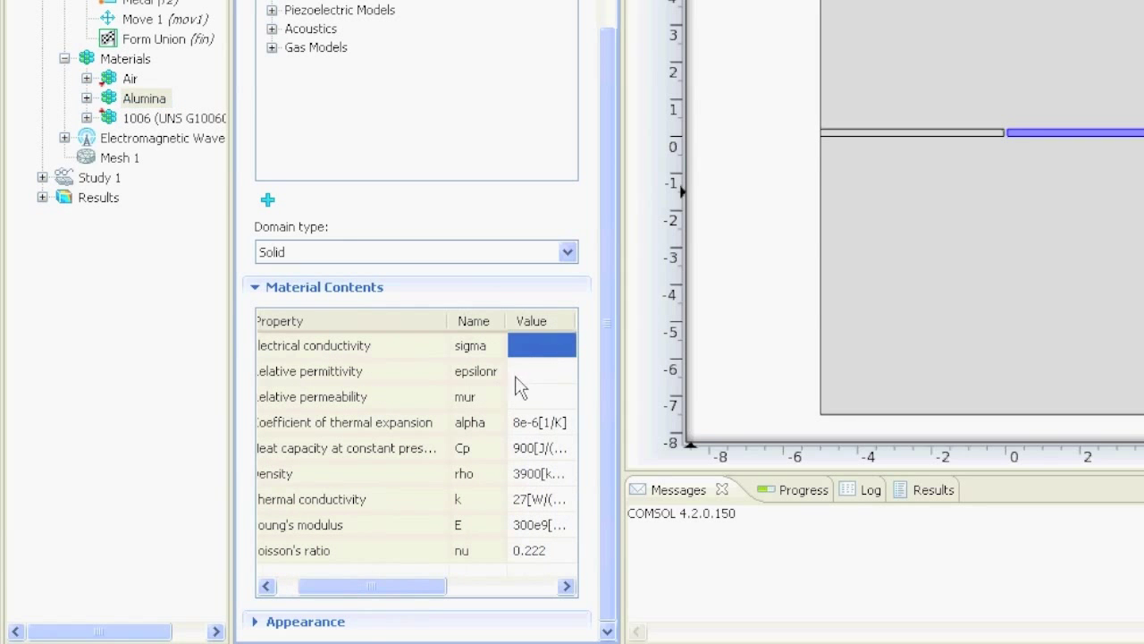
{"action": "left_click", "coordinate": [284, 587]}
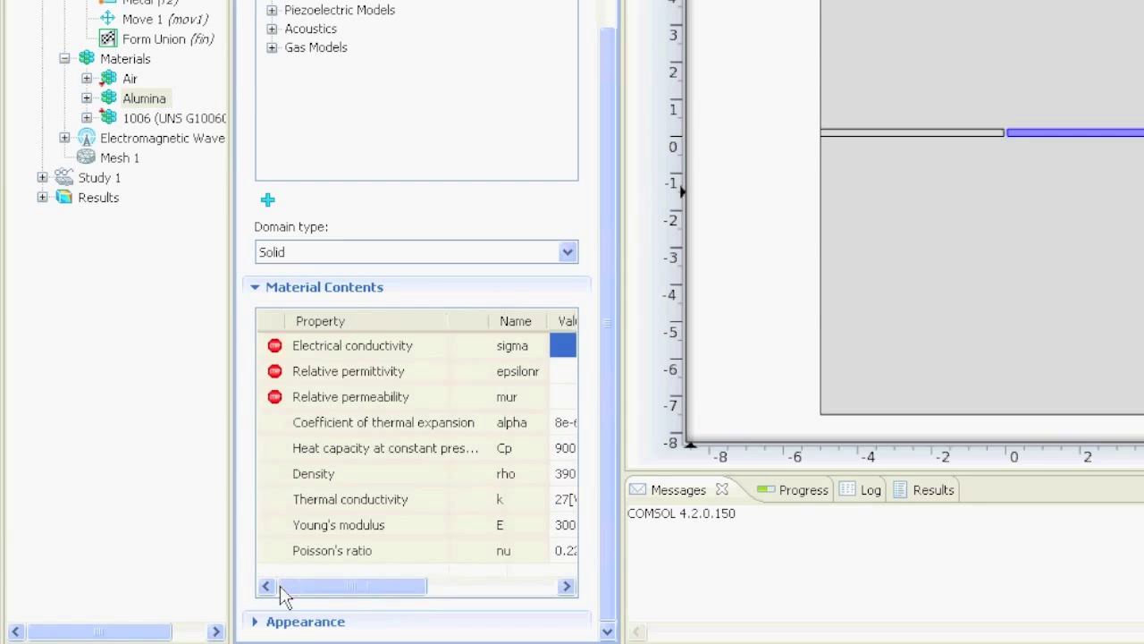
{"action": "left_click", "coordinate": [148, 120]}
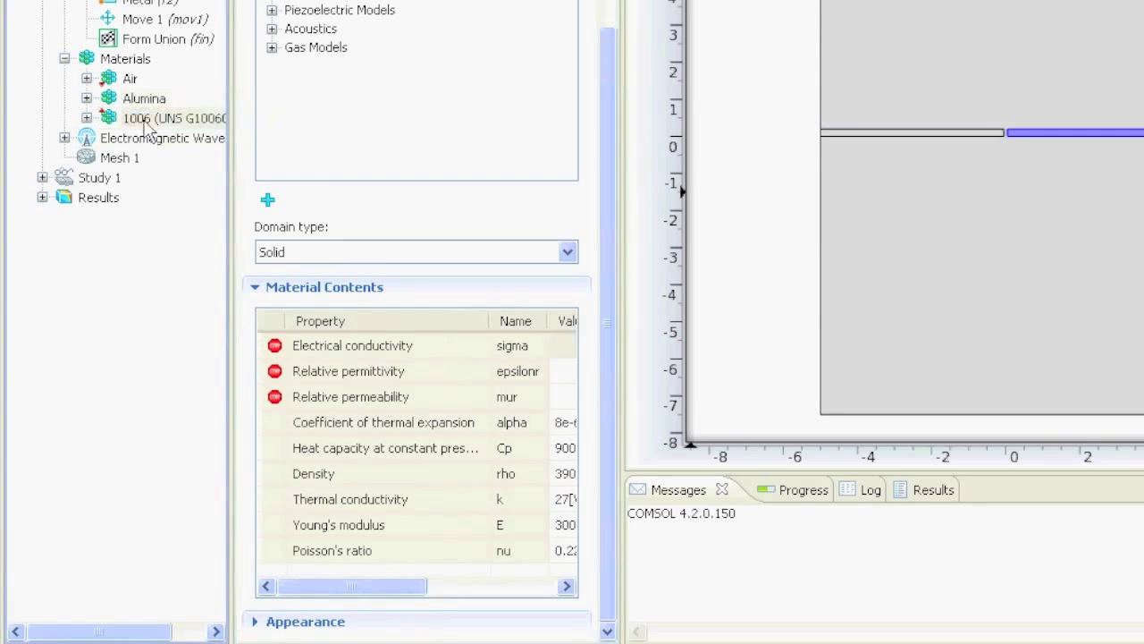
{"action": "scroll", "coordinate": [606, 565], "scroll_direction": "down", "scroll_amount": 3}
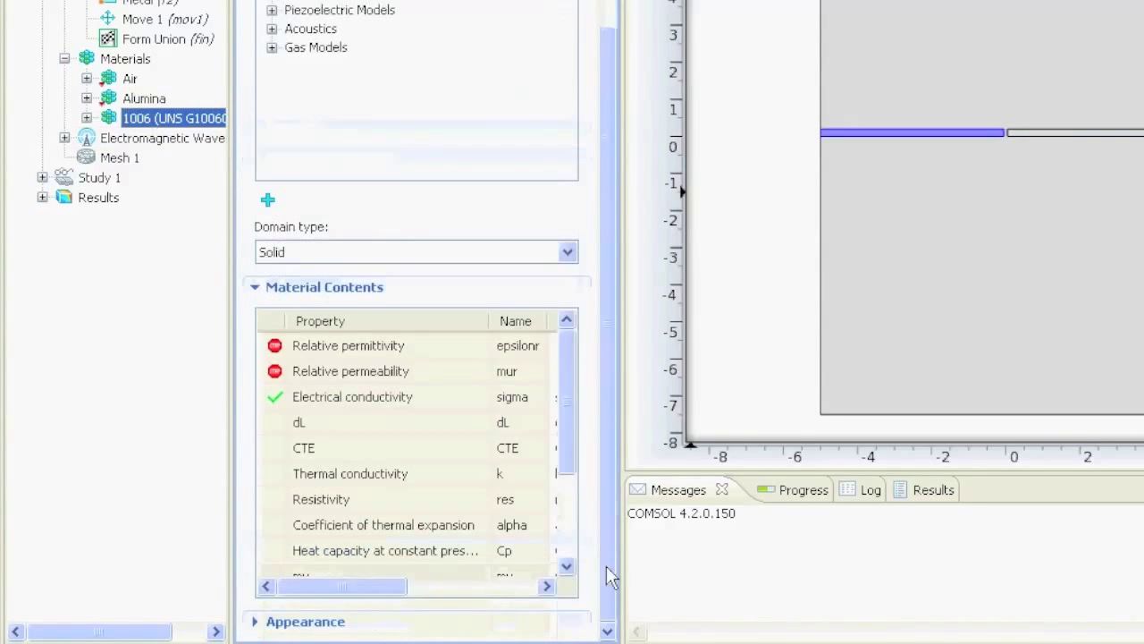
{"action": "left_click", "coordinate": [394, 397]}
{"action": "left_click_drag", "start_coordinate": [390, 590], "coordinate": [355, 601]}
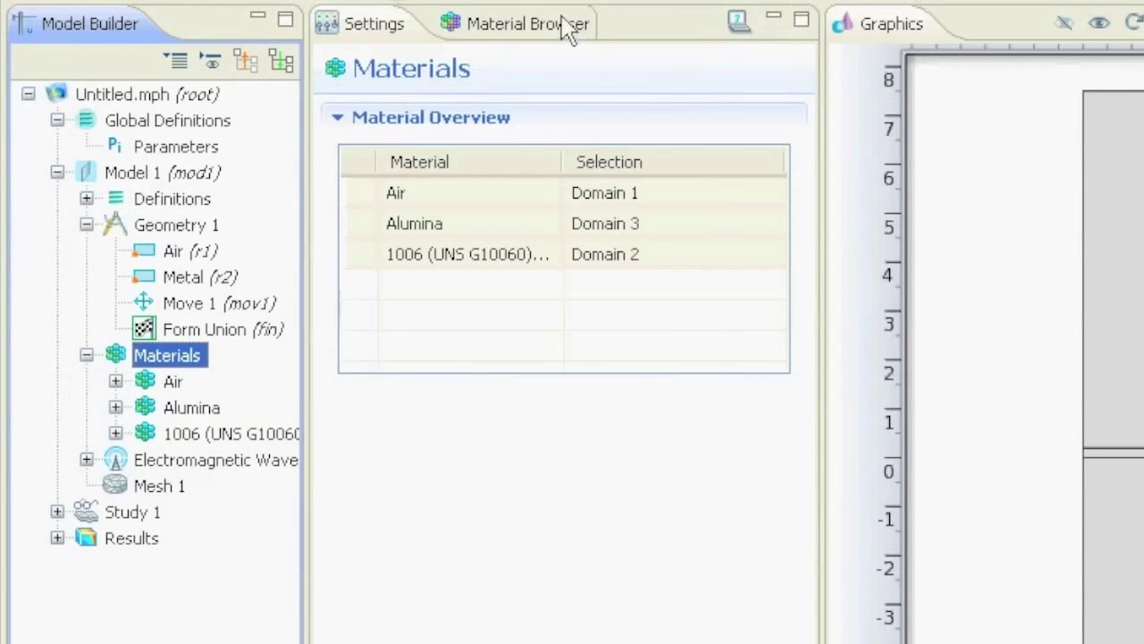
- Add Aluminum 3003-H18 from the Built-In material library, bringing the model to four materials
{"action": "left_click", "coordinate": [568, 27]}
{"action": "left_click", "coordinate": [350, 233]}
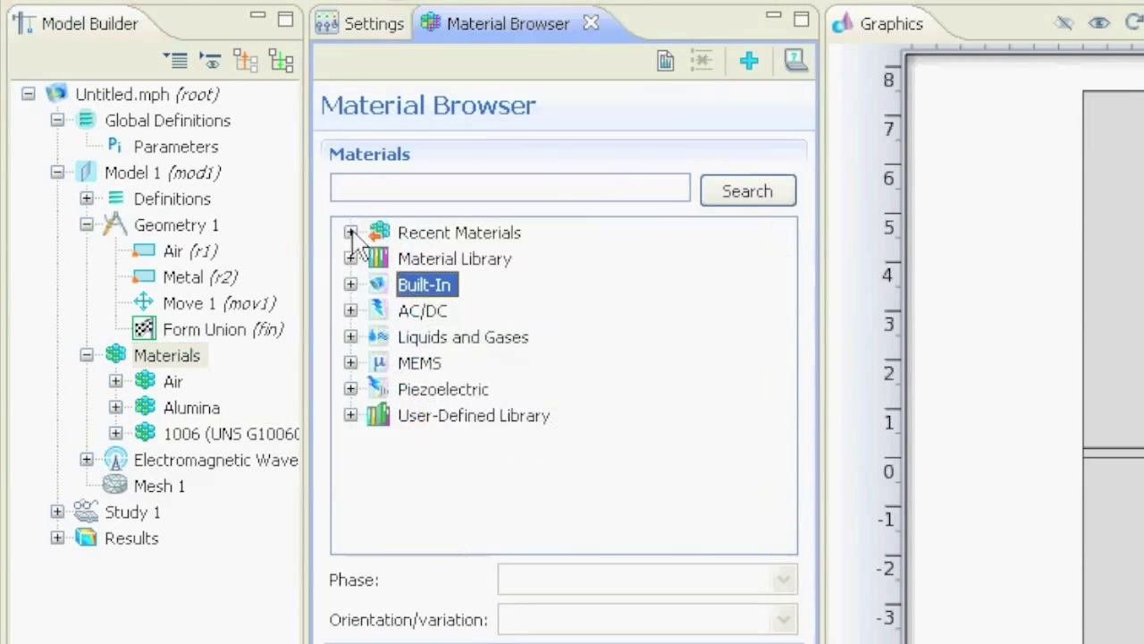
{"action": "left_click", "coordinate": [350, 282]}
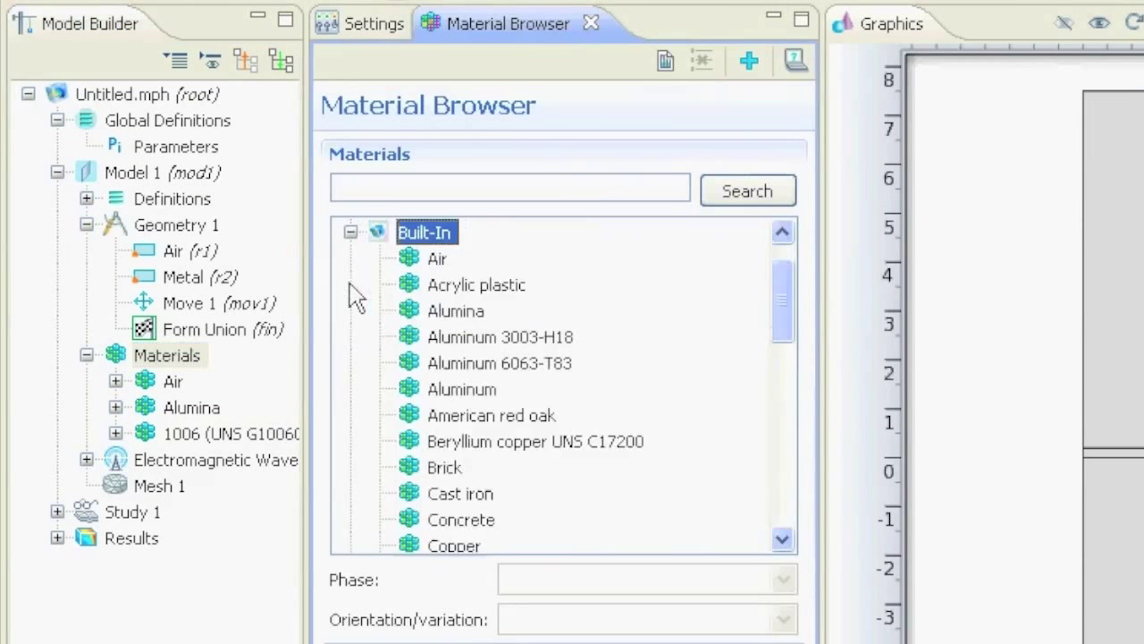
{"action": "right_click", "coordinate": [466, 344]}
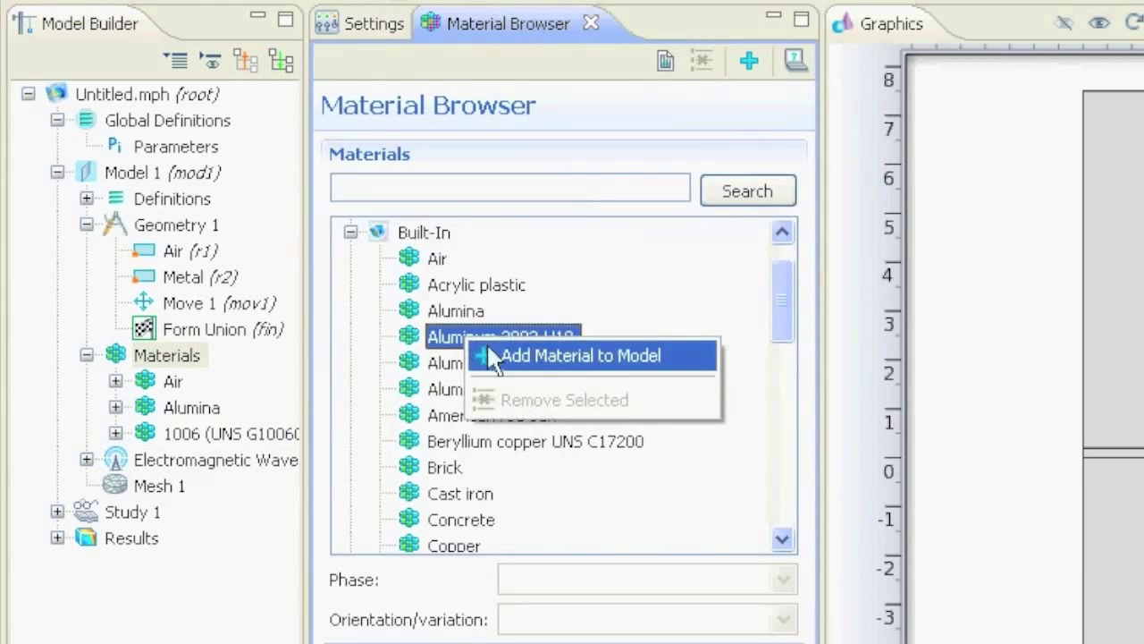
{"action": "left_click", "coordinate": [554, 362]}
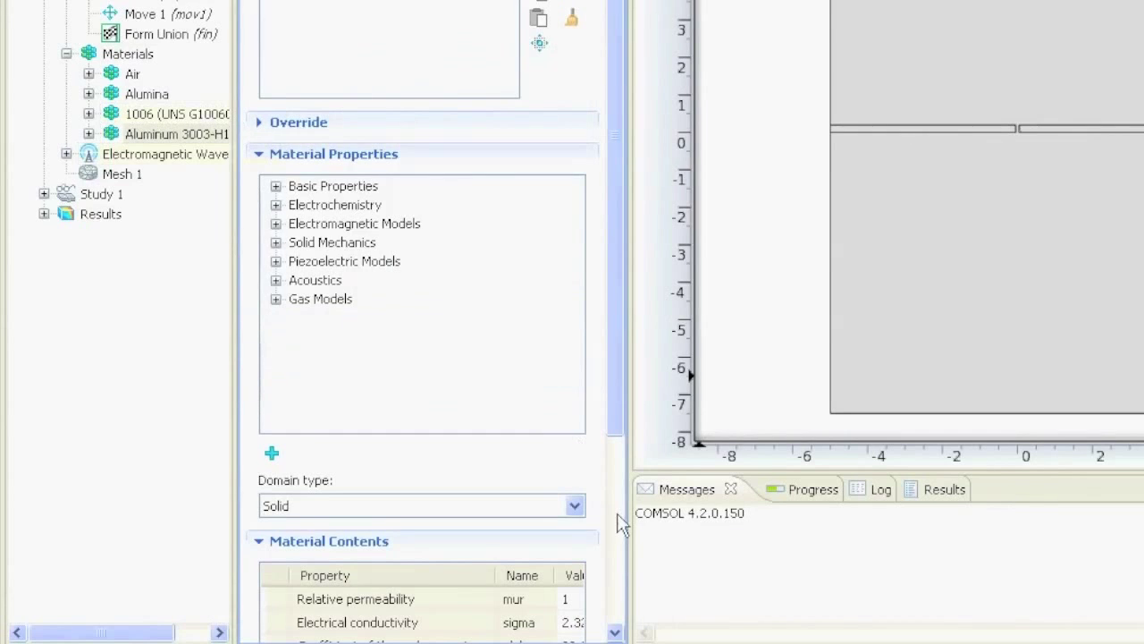
{"action": "left_click_drag", "start_coordinate": [617, 413], "coordinate": [624, 565]}
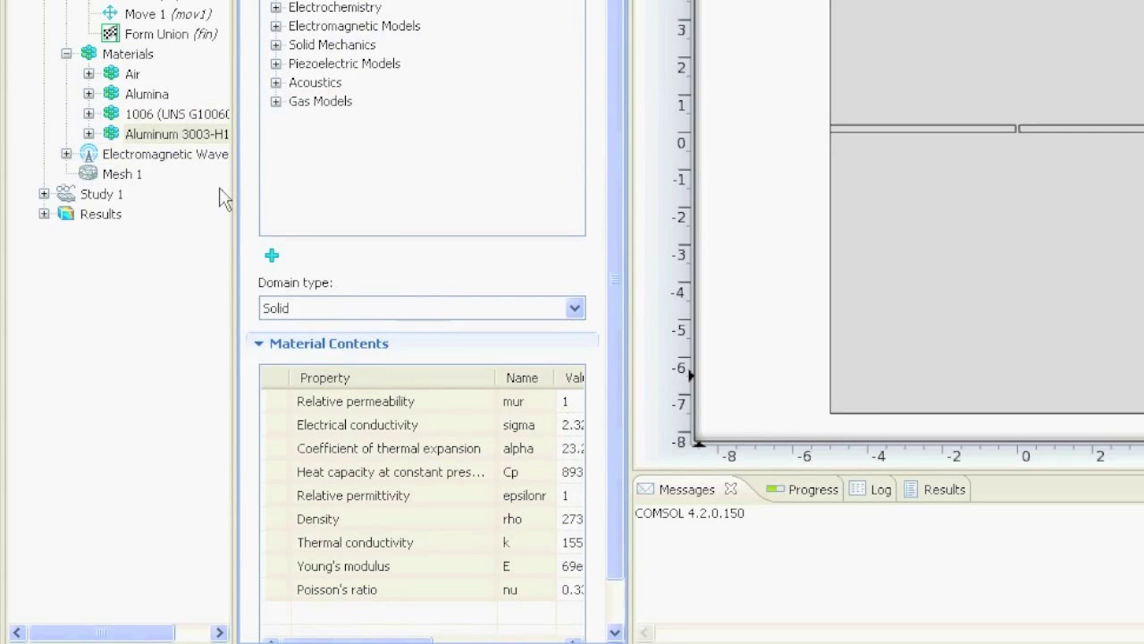
{"action": "left_click", "coordinate": [142, 96]}
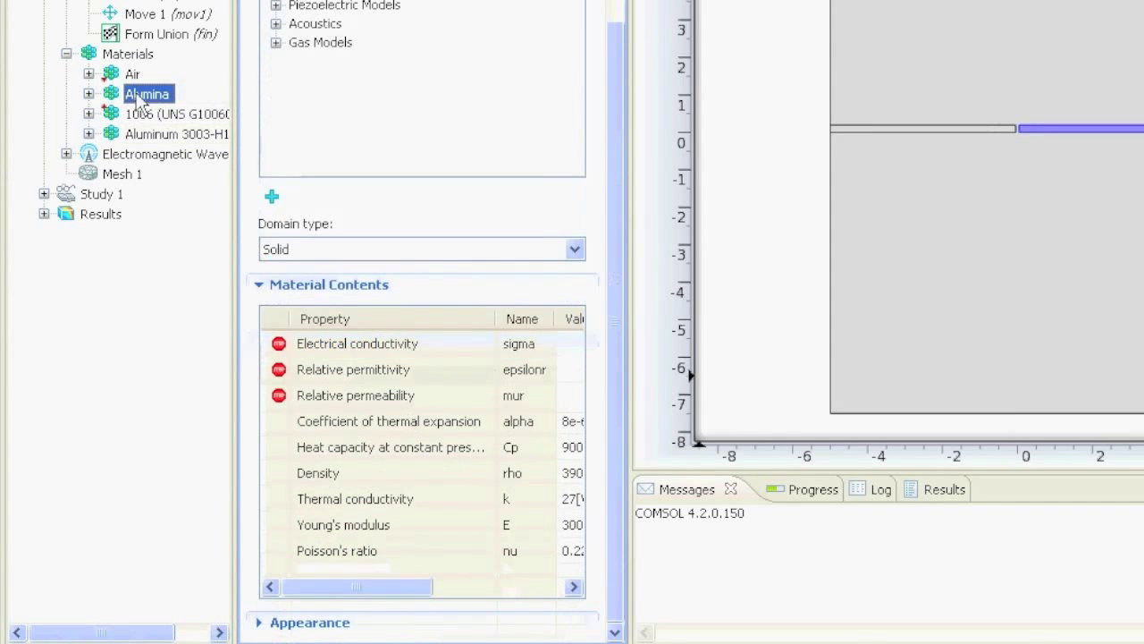
- Delete the Alumina material from the model
{"action": "right_click", "coordinate": [138, 99]}
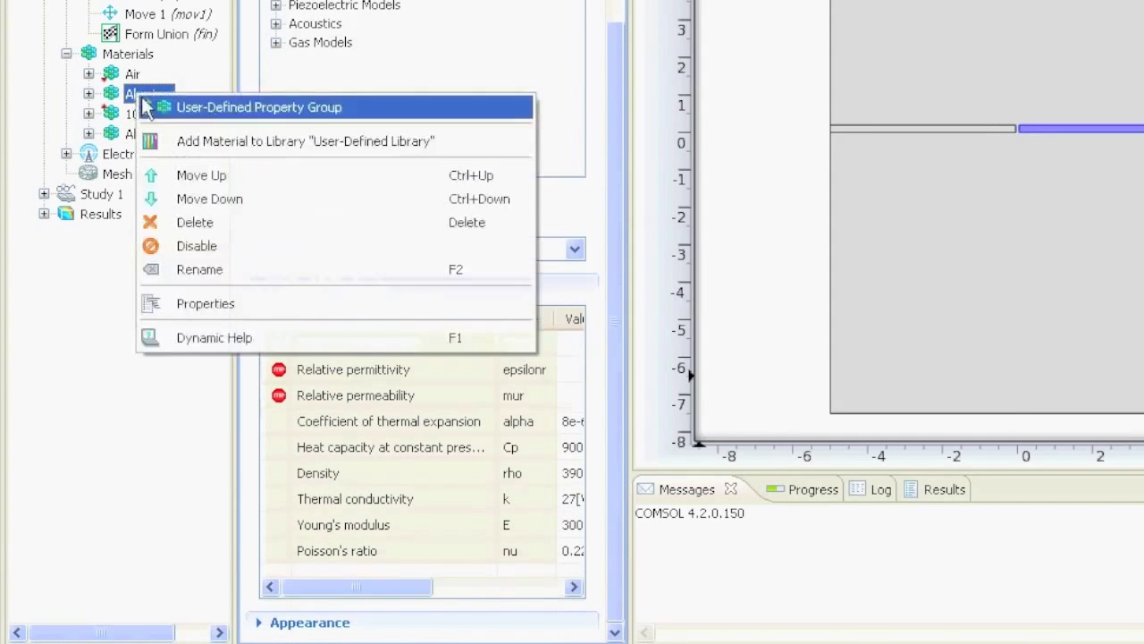
{"action": "left_click", "coordinate": [205, 229]}
{"action": "left_click", "coordinate": [617, 240]}
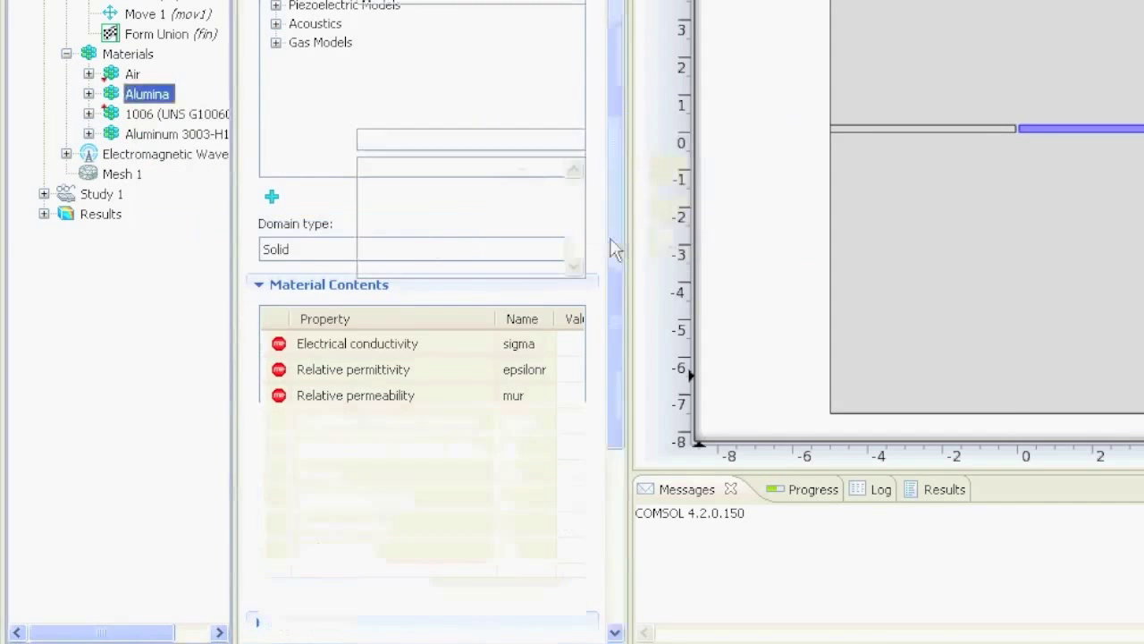
- Assign Aluminum 3003-H18 to both the left and right strip domains
{"action": "left_click", "coordinate": [169, 114]}
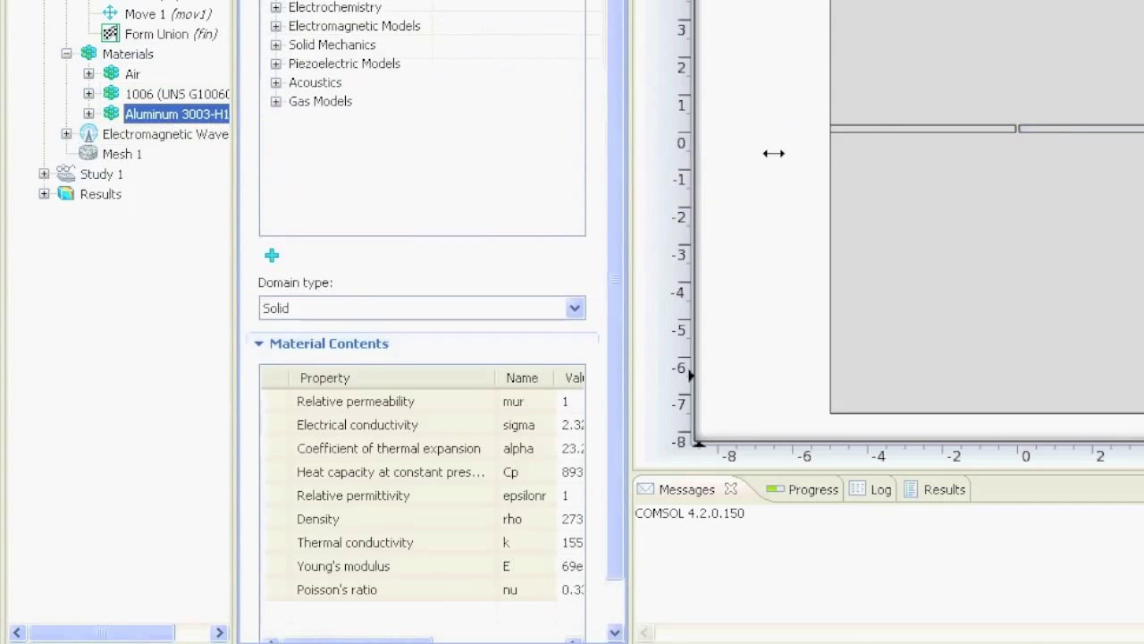
{"action": "left_click", "coordinate": [872, 130]}
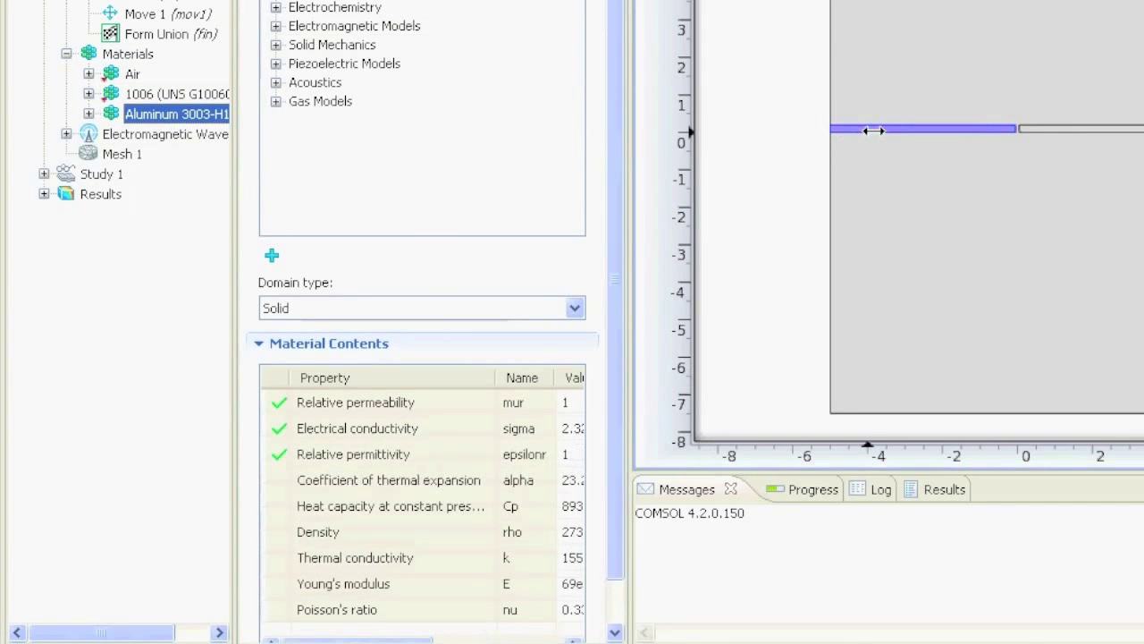
{"action": "left_click", "coordinate": [1066, 128]}
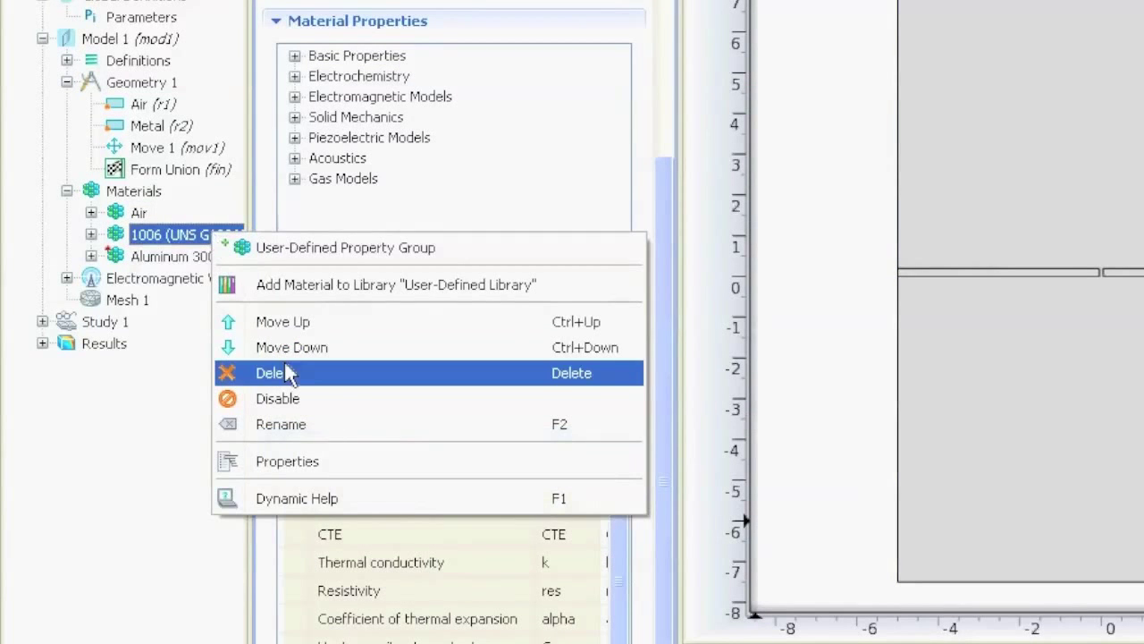
- Delete the 1006 (UNS G10060) material, leaving only Air and Aluminum 3003-H18
{"action": "left_click", "coordinate": [287, 374]}
{"action": "left_click", "coordinate": [724, 387]}
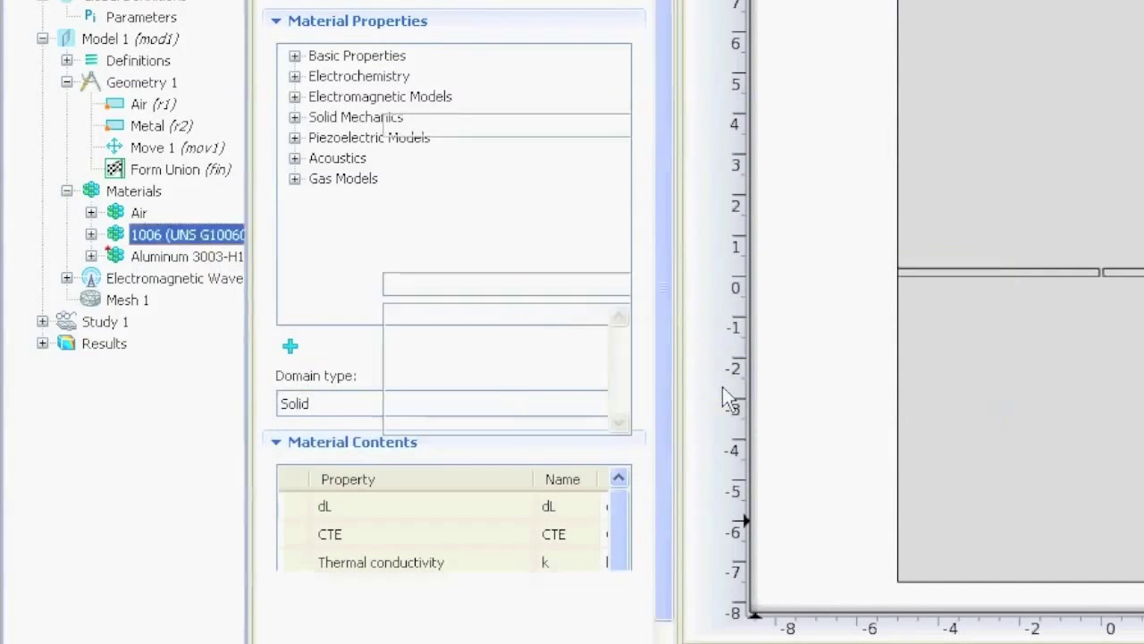
{"action": "left_click", "coordinate": [161, 236]}
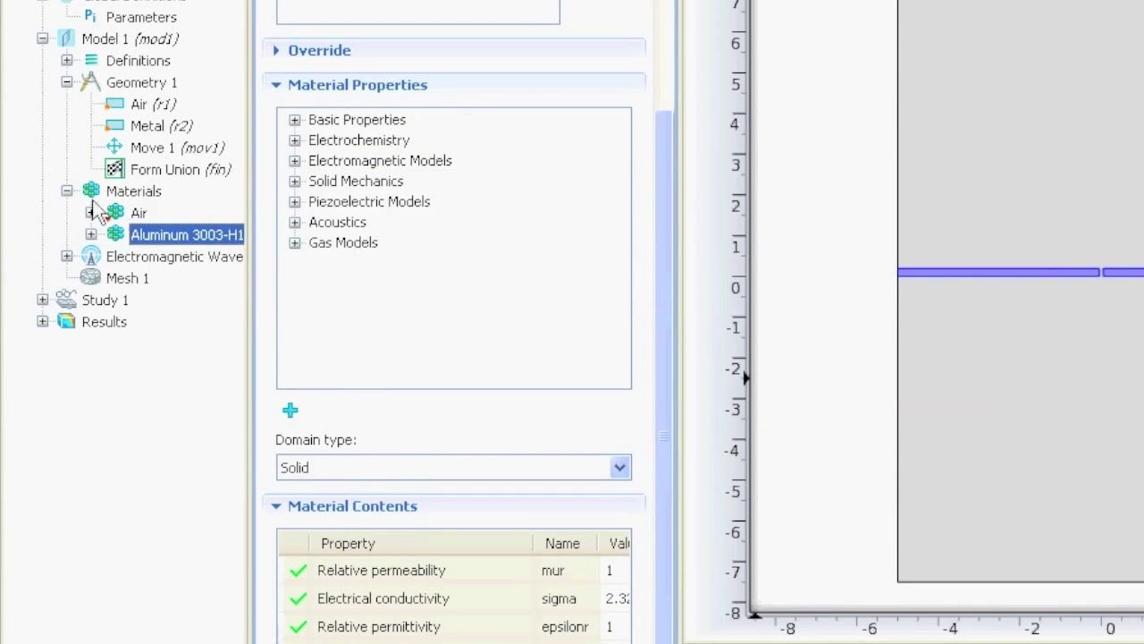
{"action": "left_click", "coordinate": [122, 221]}
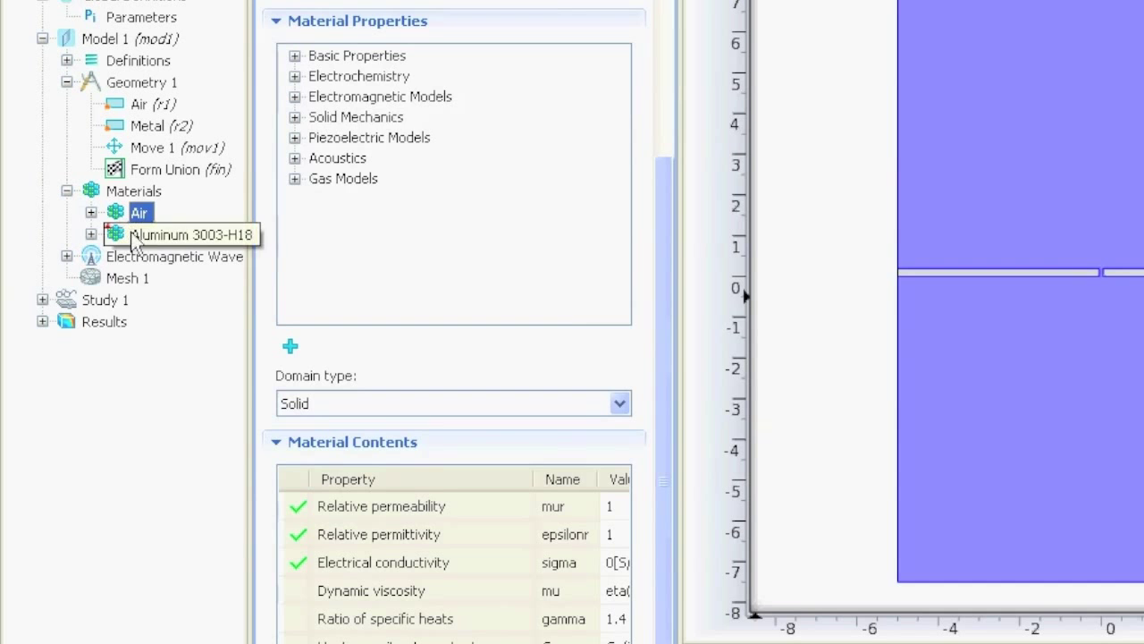
- Add the Electromagnetic Models Refractive index (n) property group to Aluminum 3003-H18
{"action": "left_click", "coordinate": [141, 238]}
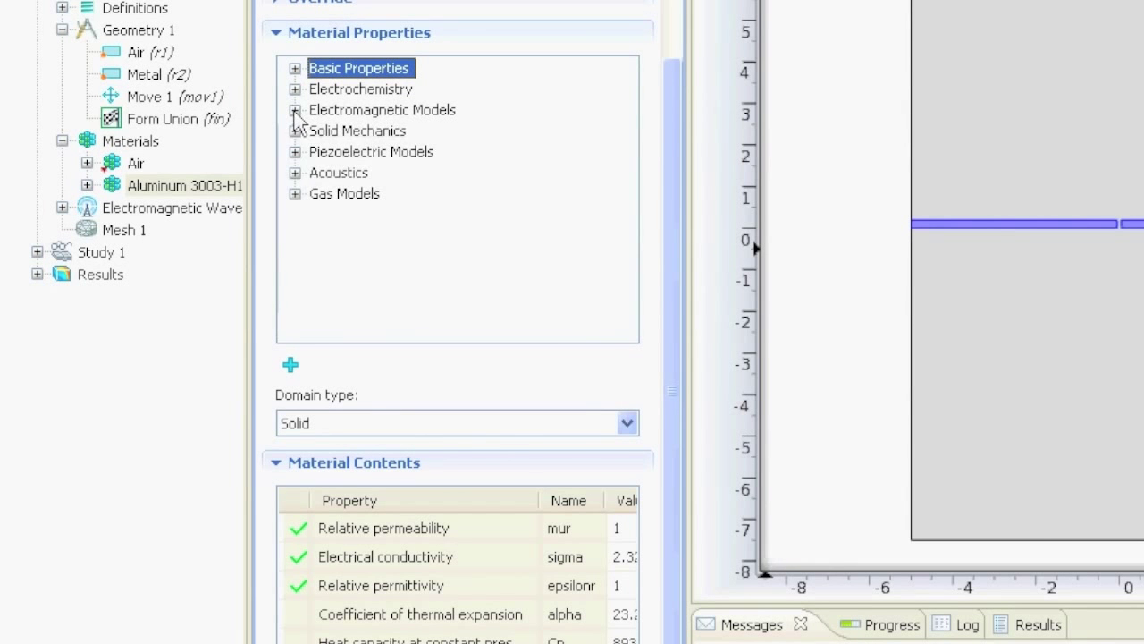
{"action": "left_click", "coordinate": [295, 110]}
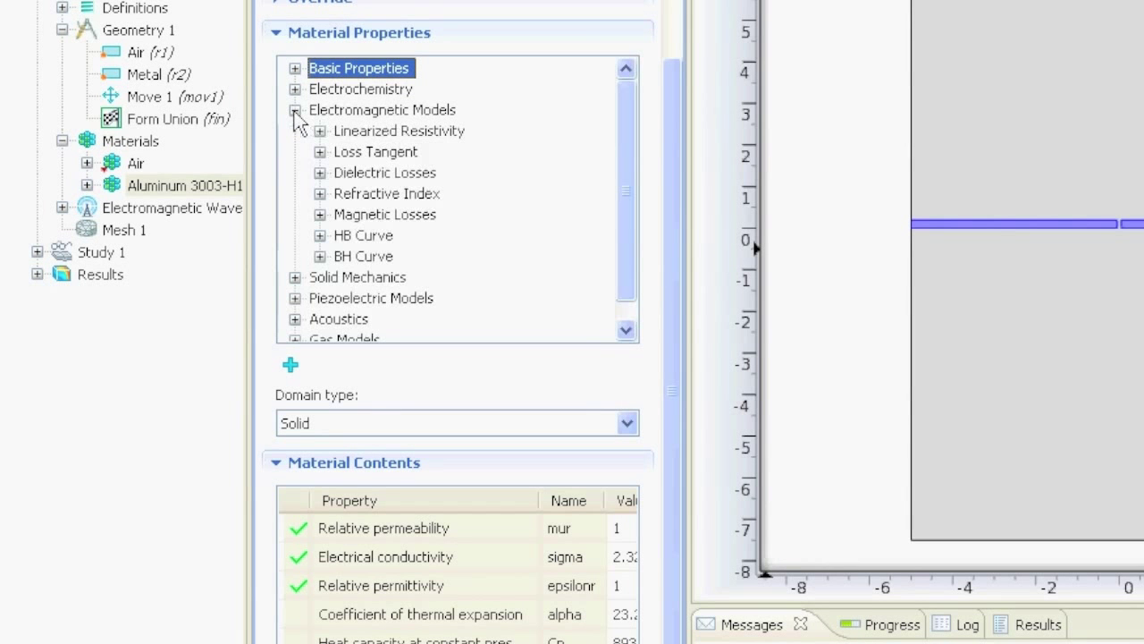
{"action": "left_click", "coordinate": [414, 197]}
{"action": "right_click", "coordinate": [438, 199]}
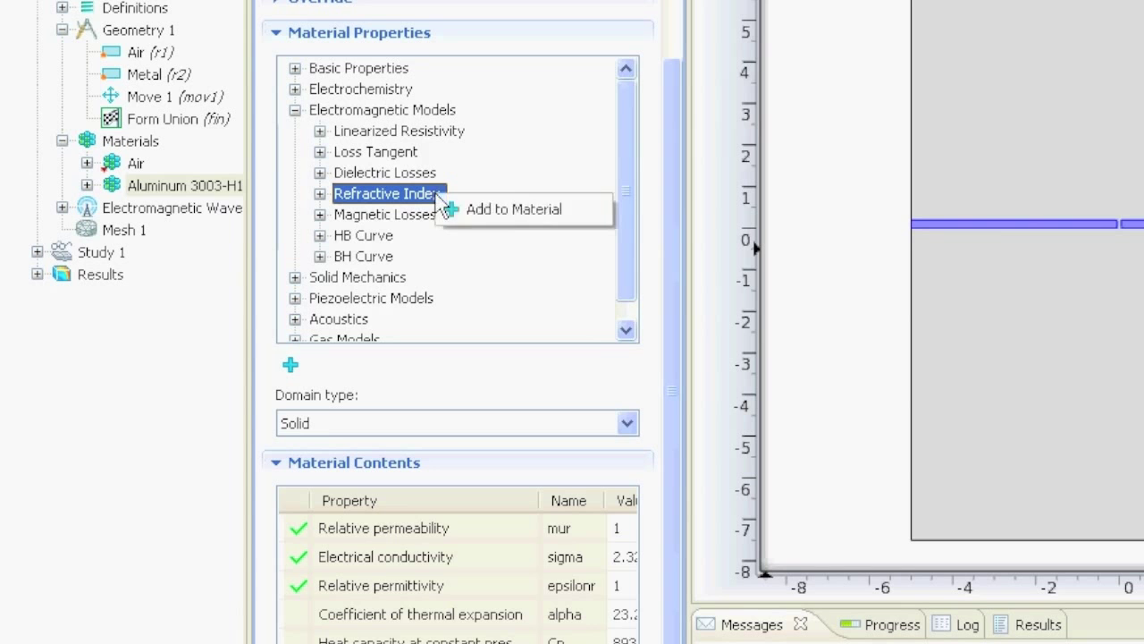
{"action": "left_click", "coordinate": [511, 211]}
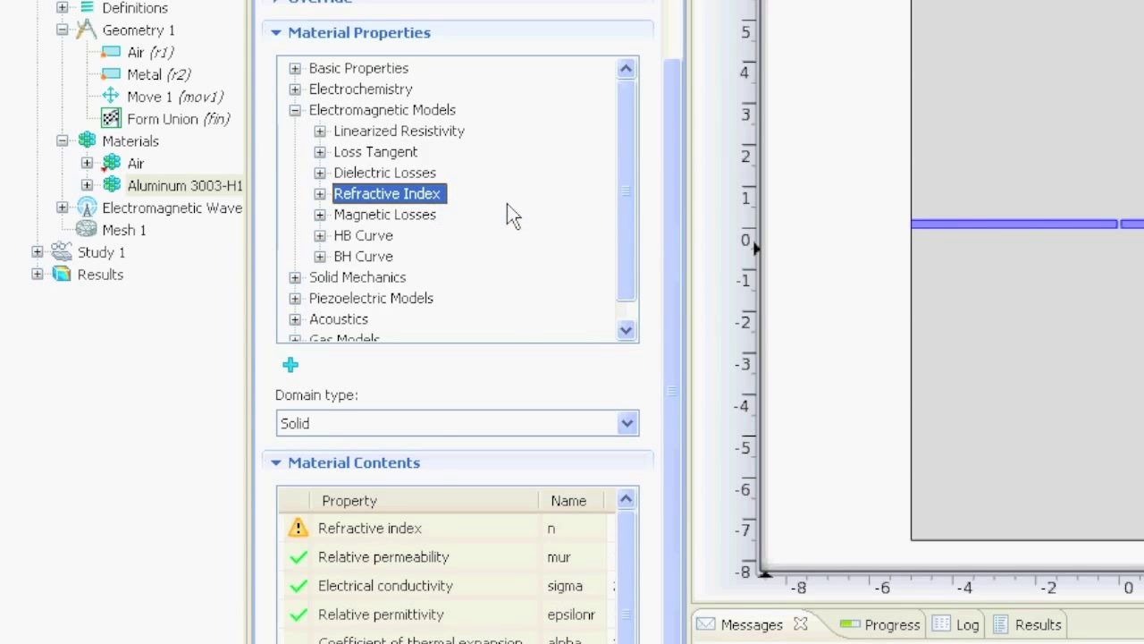
{"action": "left_click", "coordinate": [390, 533]}
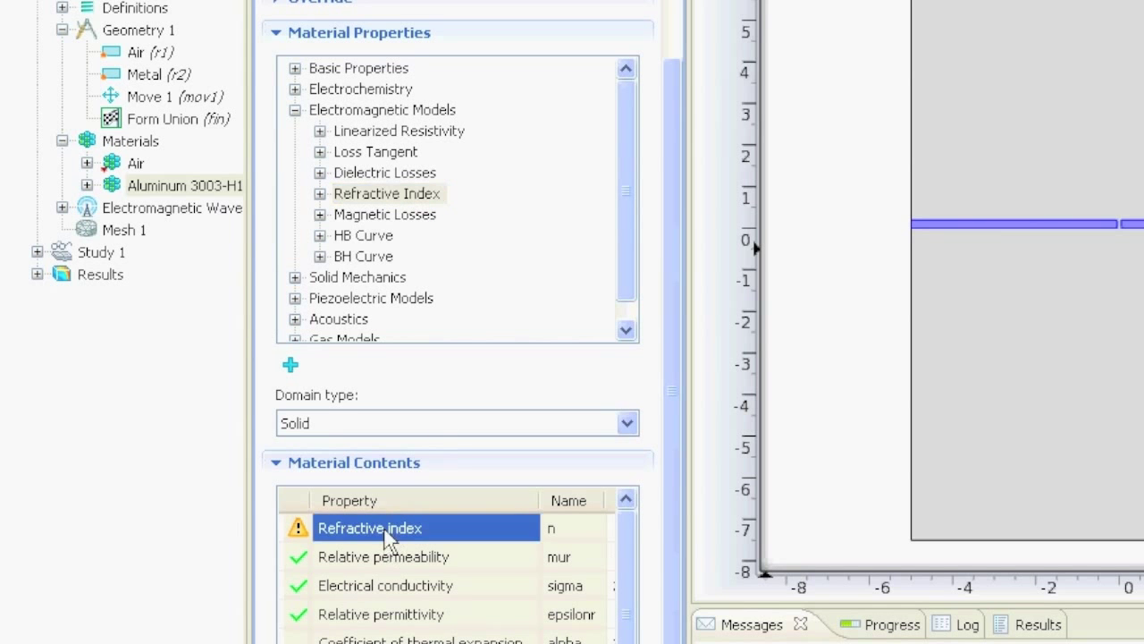